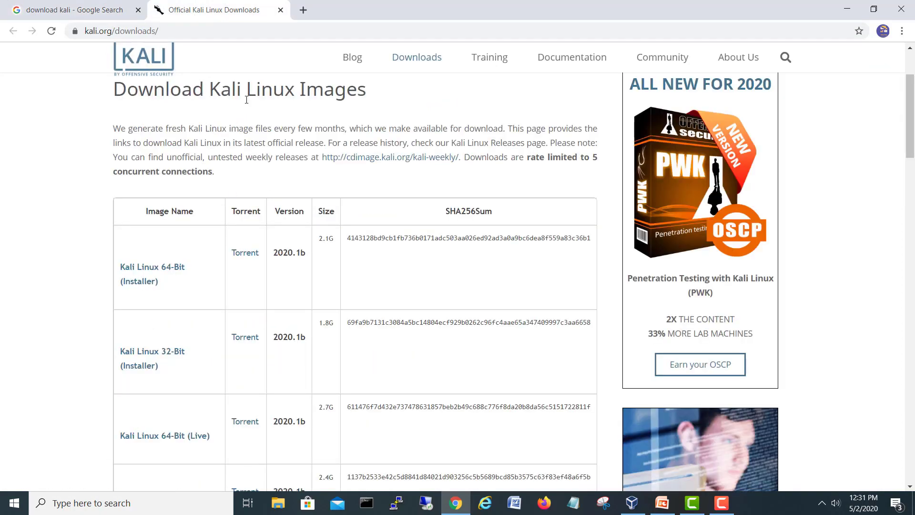
Step: Look over the Kali image download table, then show This PC in File Explorer
{"action": "scroll", "coordinate": [246, 106], "scroll_direction": "up", "scroll_amount": 3}
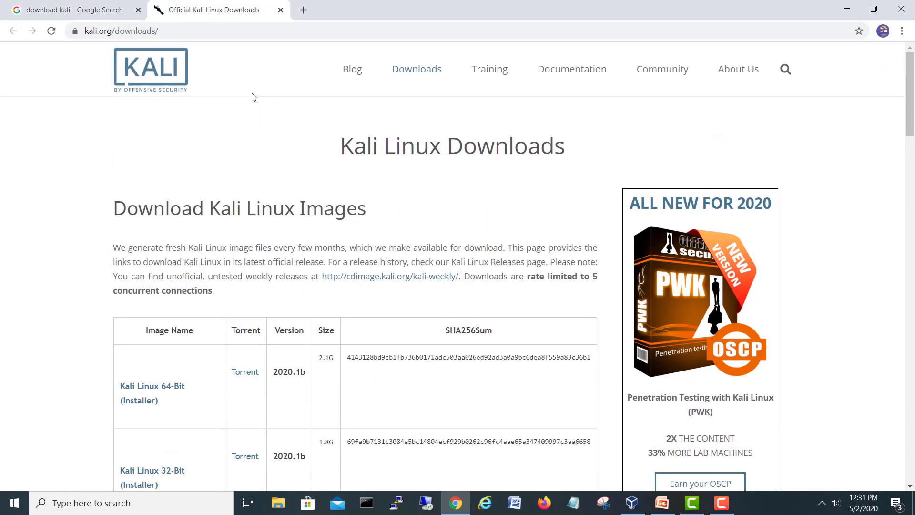
{"action": "scroll", "coordinate": [253, 95], "scroll_direction": "down", "scroll_amount": 5}
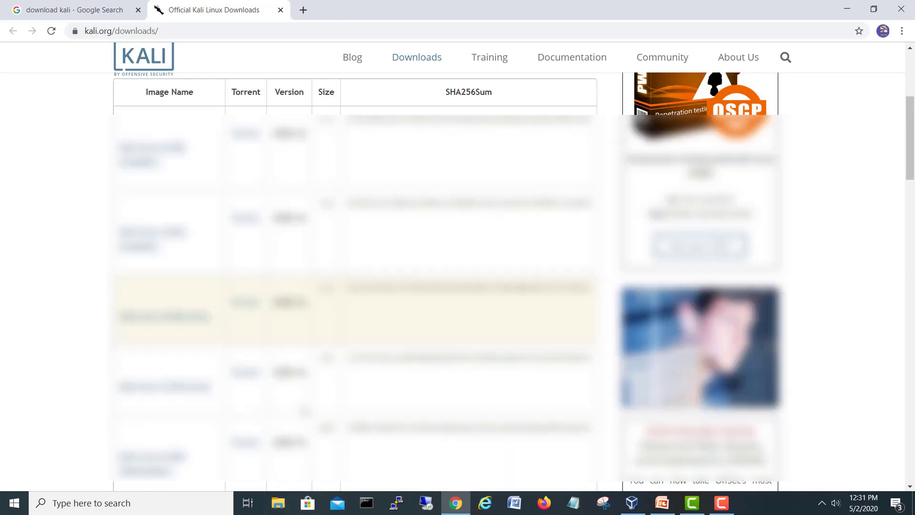
{"action": "left_click", "coordinate": [288, 505]}
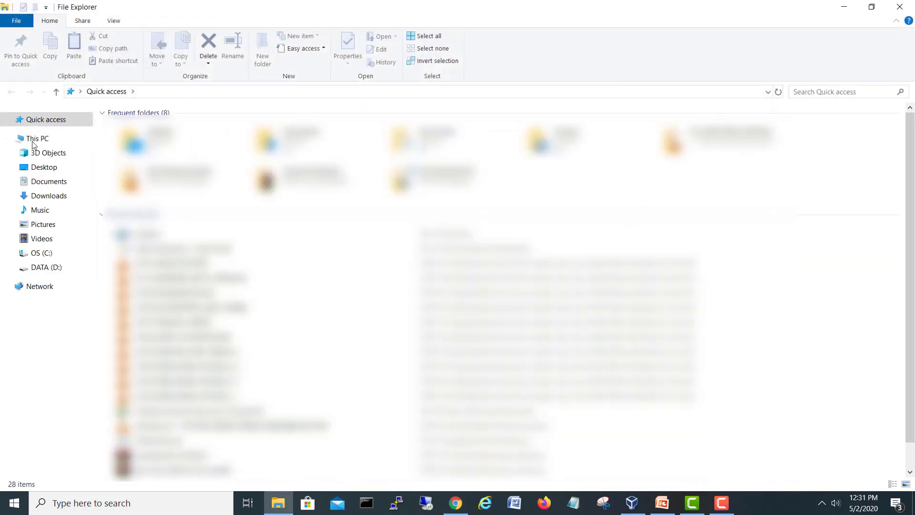
{"action": "left_click", "coordinate": [35, 139]}
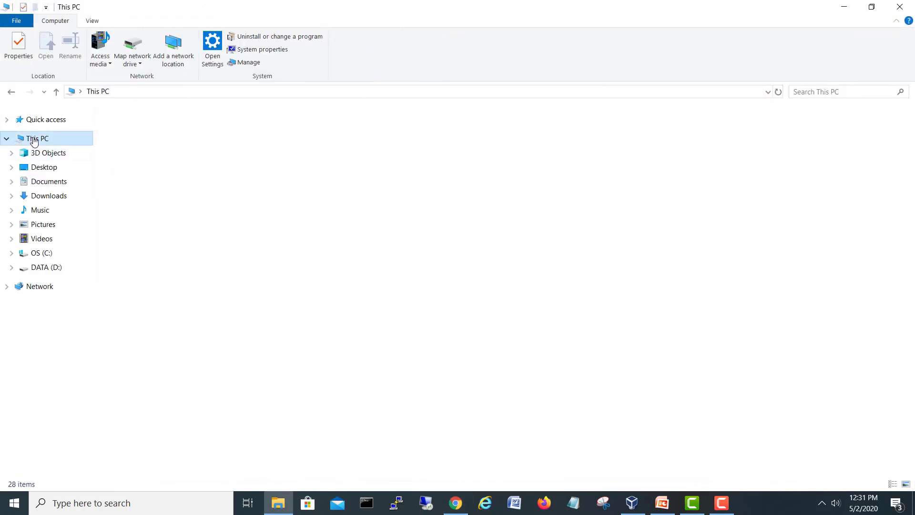
Step: Find the kali-linux-2020.1b-live-amd64 archive in D:\Softwares\Security Softwares, then minimize File Explorer
{"action": "double_click", "coordinate": [606, 161]}
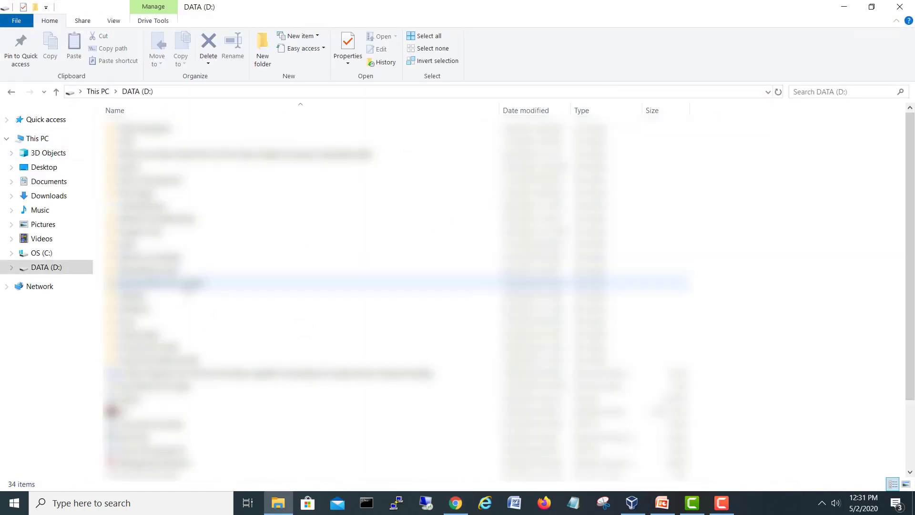
{"action": "left_click", "coordinate": [149, 309]}
{"action": "double_click", "coordinate": [136, 311]}
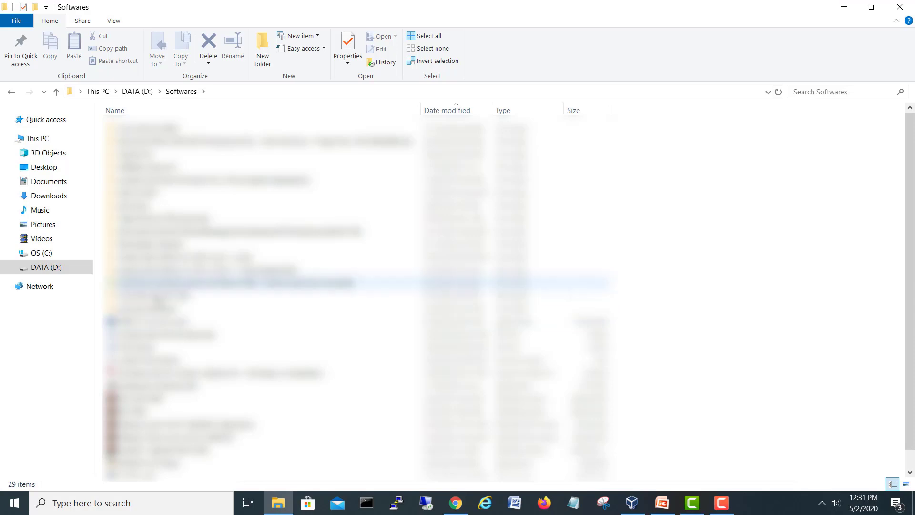
{"action": "double_click", "coordinate": [151, 310]}
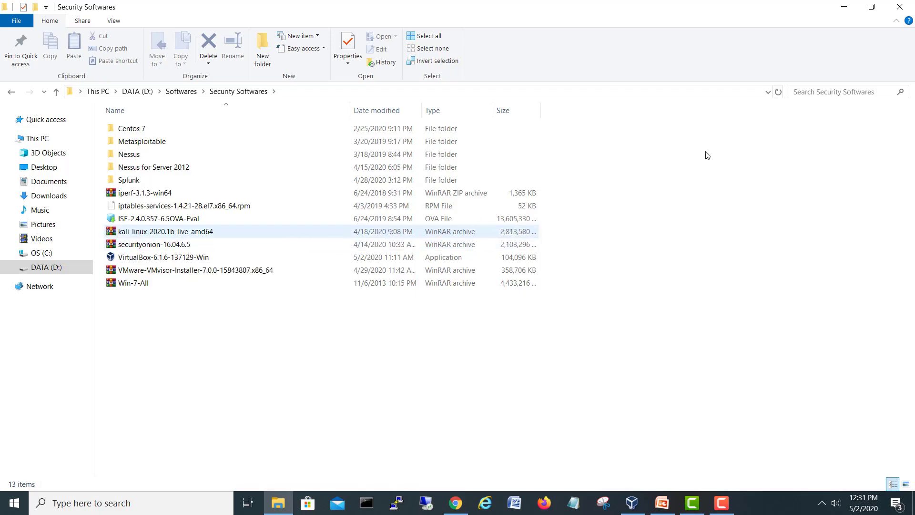
{"action": "left_click", "coordinate": [848, 10]}
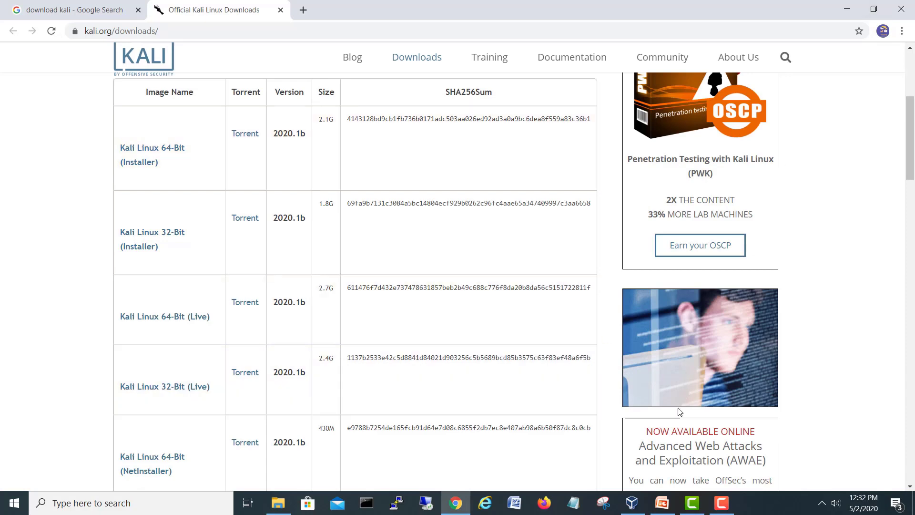
Step: Bring Oracle VM VirtualBox Manager to the front, showing the powered-off Win7 machine
{"action": "left_click", "coordinate": [632, 504]}
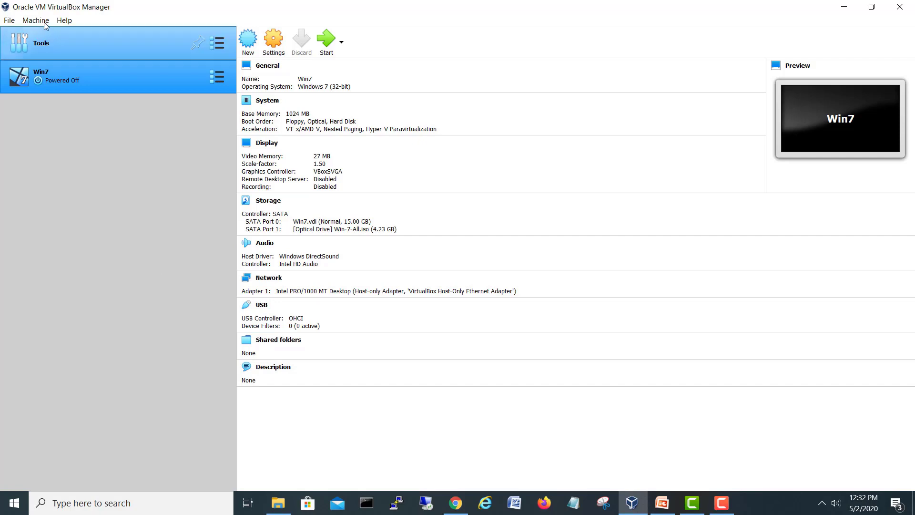
Step: Confirm VirtualBox version 6.1.6 r137129 in the About box, then start a New machine
{"action": "left_click", "coordinate": [64, 20]}
{"action": "left_click", "coordinate": [96, 102]}
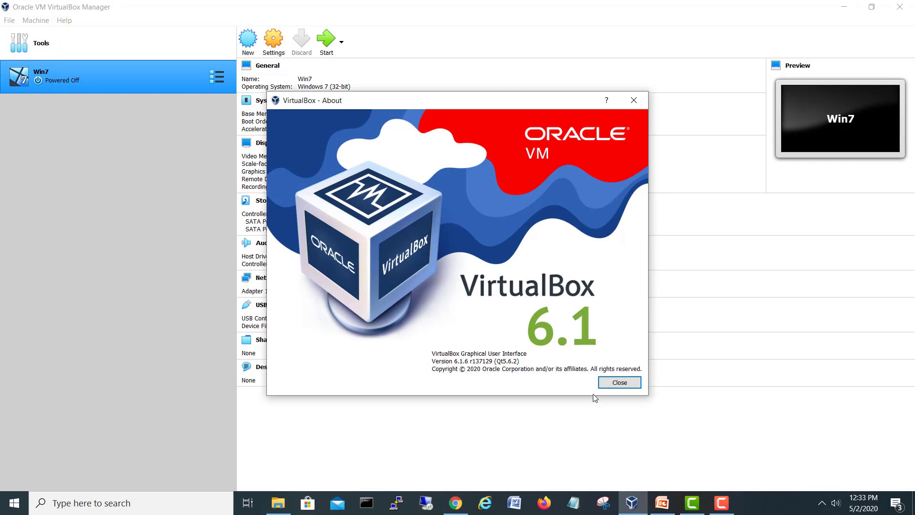
{"action": "left_click", "coordinate": [618, 383]}
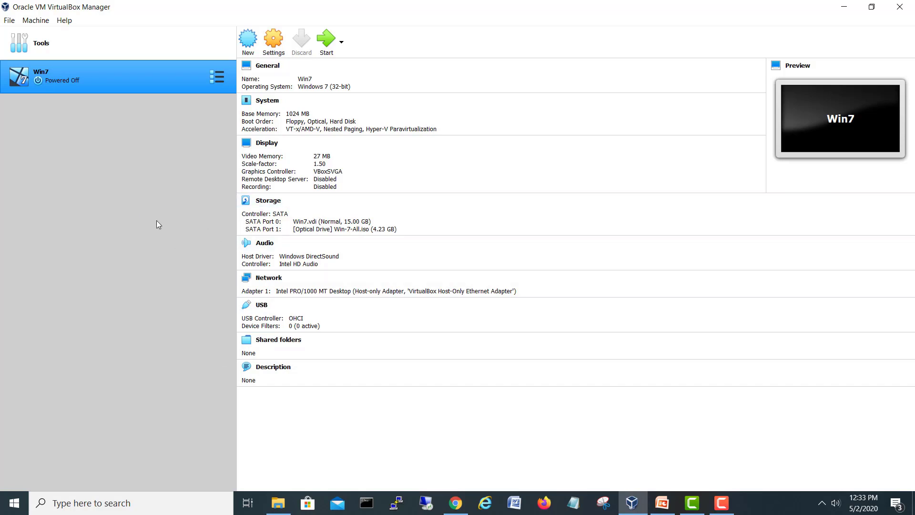
{"action": "left_click", "coordinate": [251, 47]}
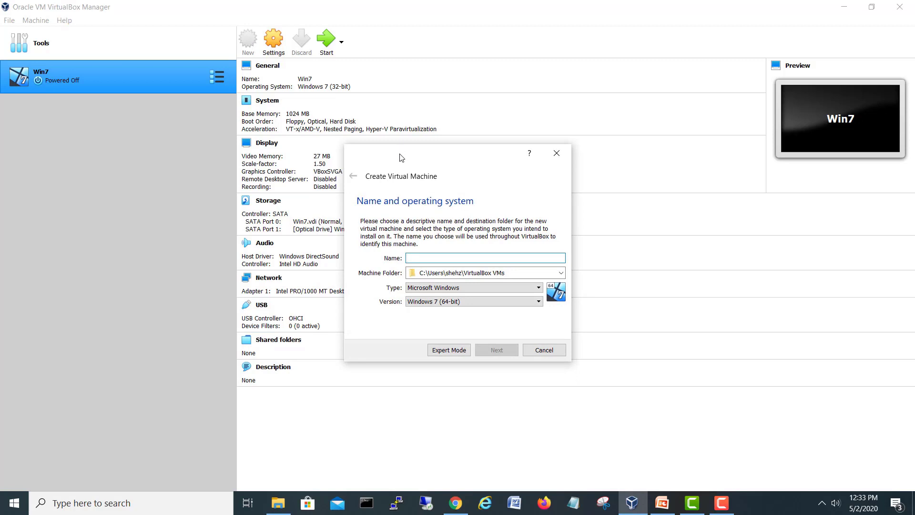
Step: Name the new machine Kali and bring up the Machine Folder choices
{"action": "left_click_drag", "start_coordinate": [398, 153], "coordinate": [378, 125]}
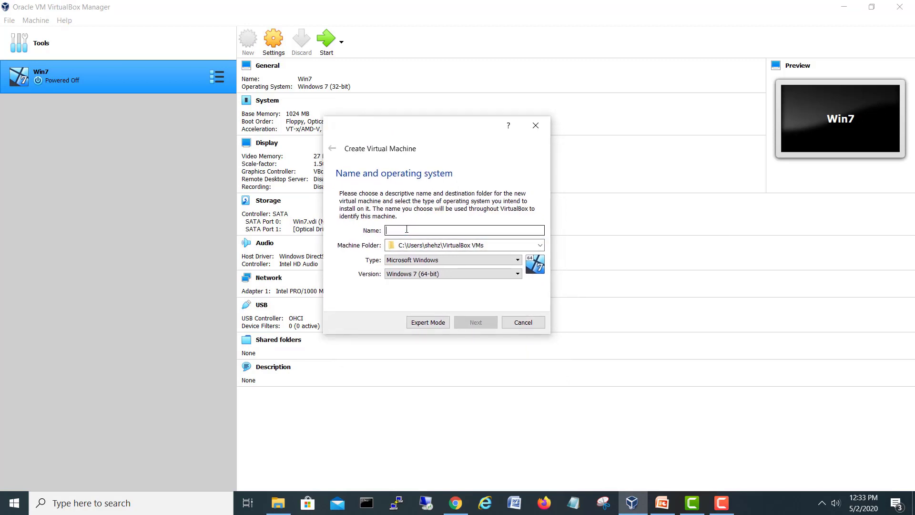
{"action": "type", "text": "Kali"}
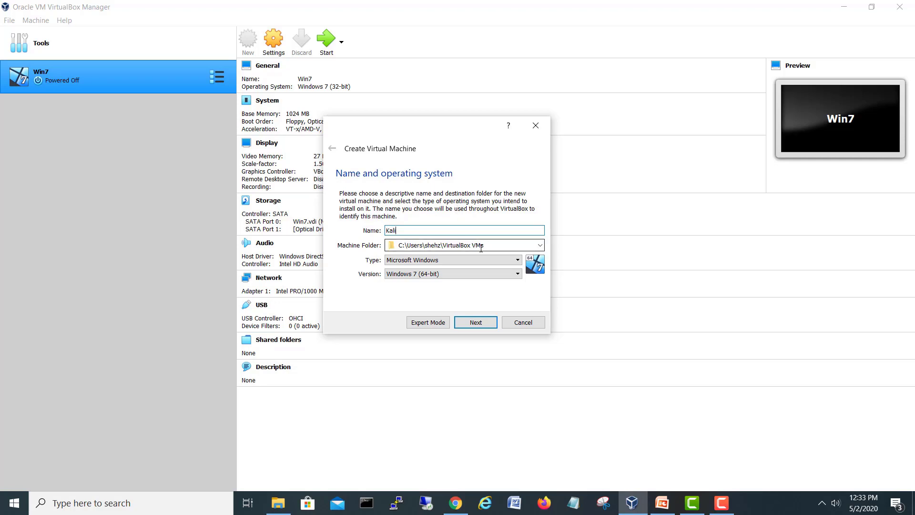
{"action": "left_click", "coordinate": [539, 245]}
Step: Choose D:\Virtual Box NSM Lab VMs\Kali as the machine folder
{"action": "left_click", "coordinate": [411, 266]}
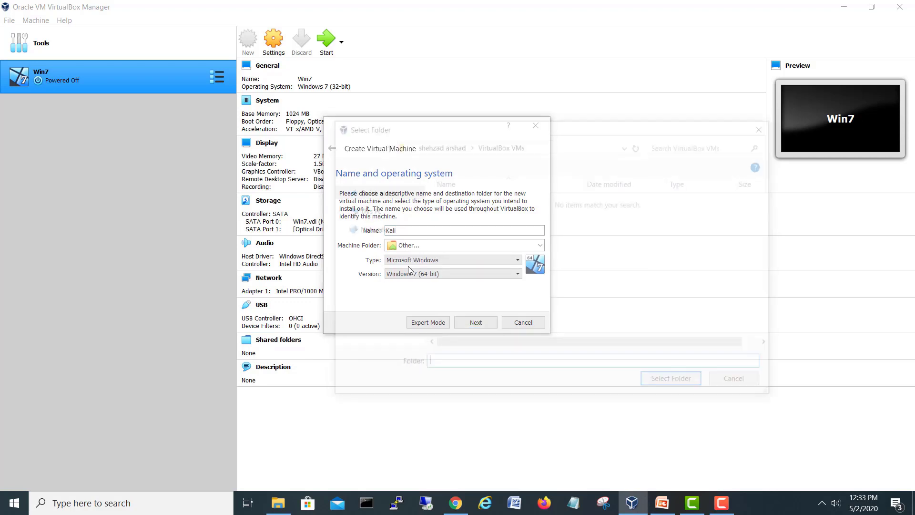
{"action": "left_click", "coordinate": [384, 339]}
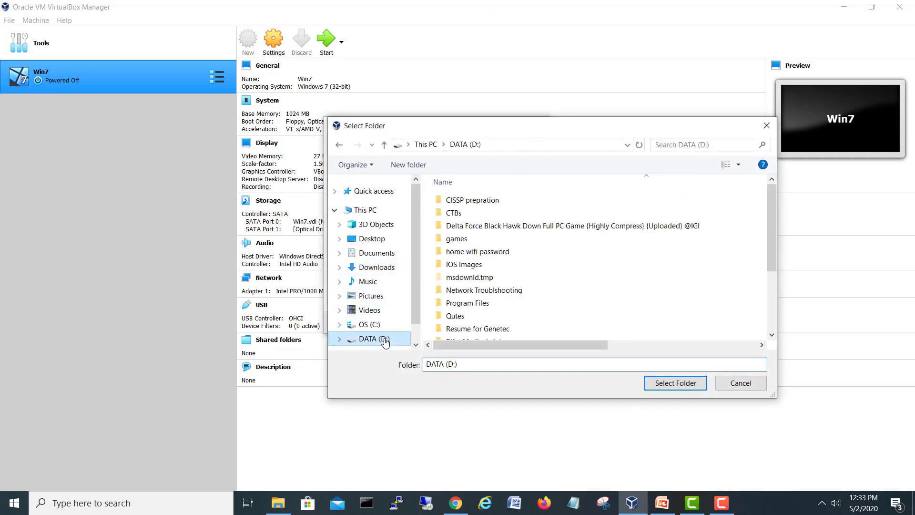
{"action": "left_click_drag", "start_coordinate": [769, 255], "coordinate": [771, 312]}
{"action": "left_click", "coordinate": [511, 335]}
{"action": "double_click", "coordinate": [510, 334]}
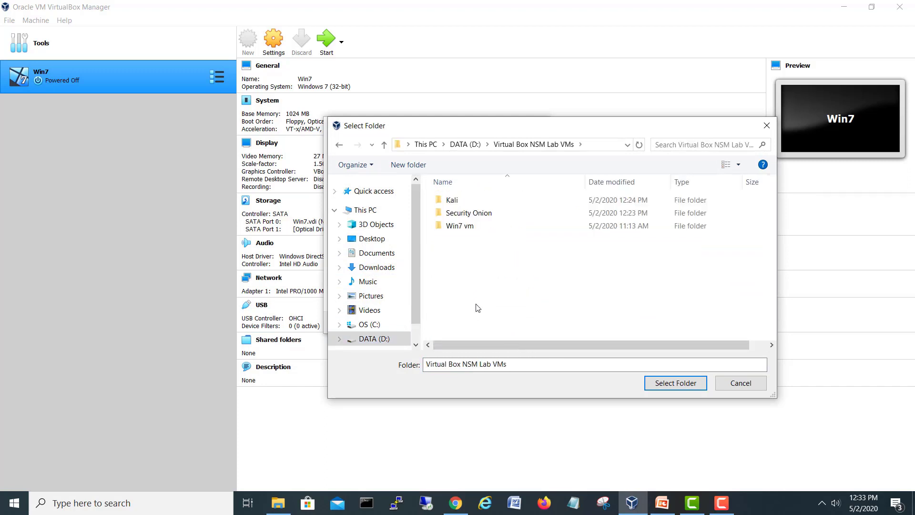
{"action": "left_click", "coordinate": [456, 200]}
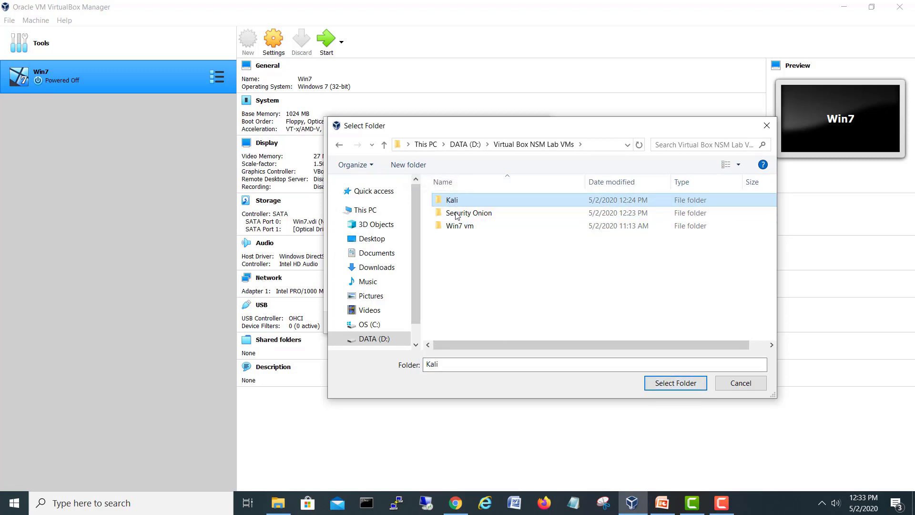
{"action": "left_click", "coordinate": [688, 385]}
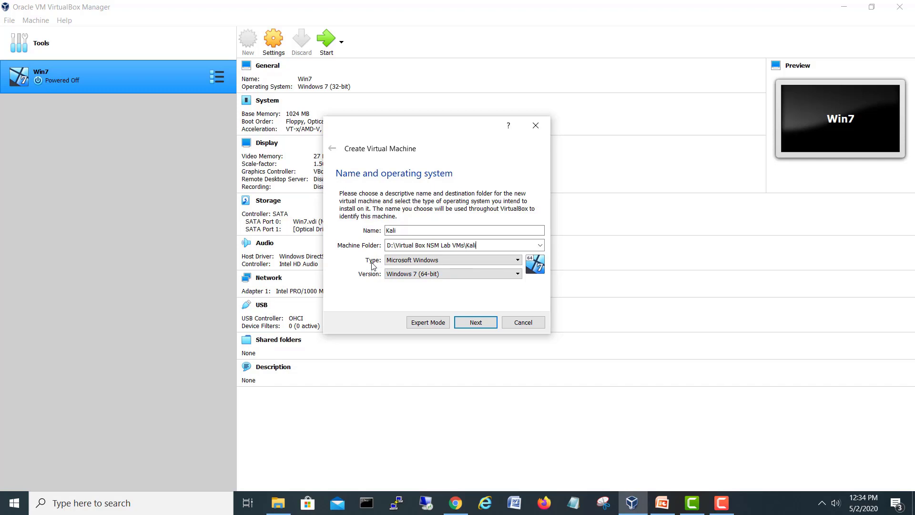
Step: Set type Linux and version Other Linux (64-bit), then continue to Memory size
{"action": "left_click", "coordinate": [413, 262]}
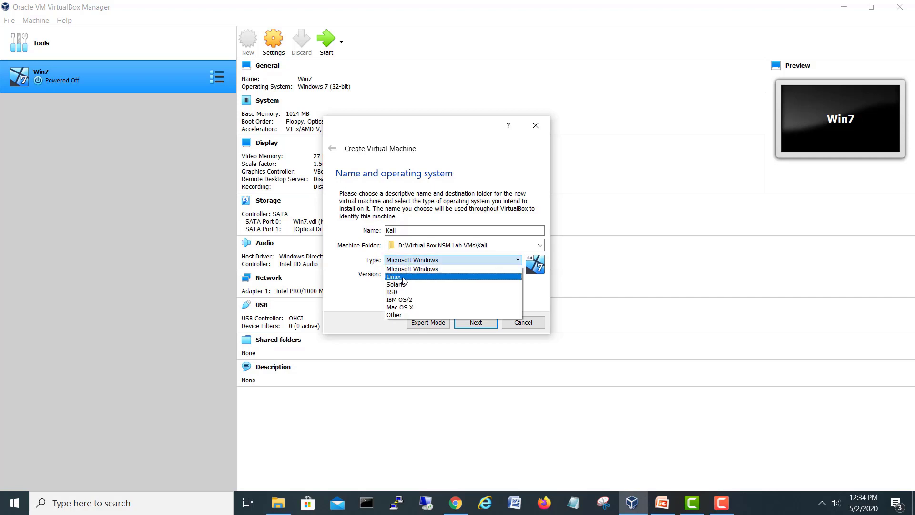
{"action": "left_click", "coordinate": [404, 277]}
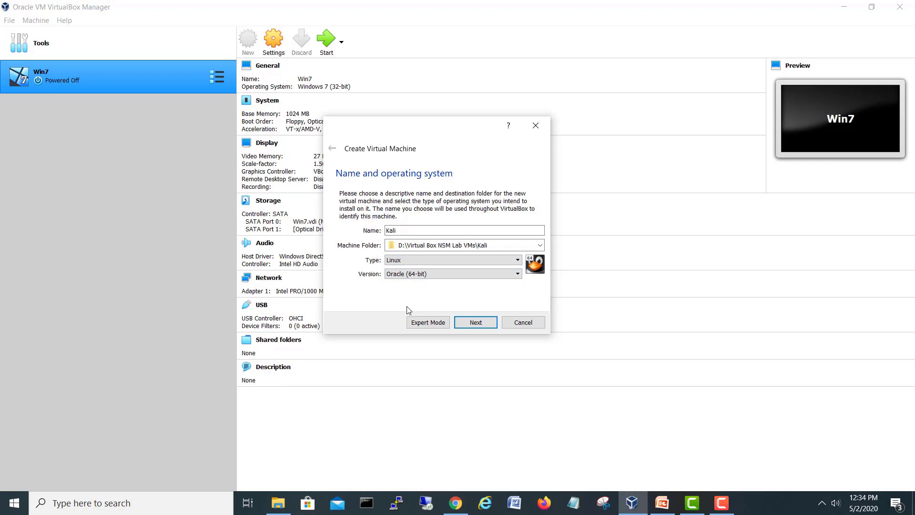
{"action": "left_click", "coordinate": [400, 275]}
{"action": "scroll", "coordinate": [519, 342], "scroll_direction": "down", "scroll_amount": 2}
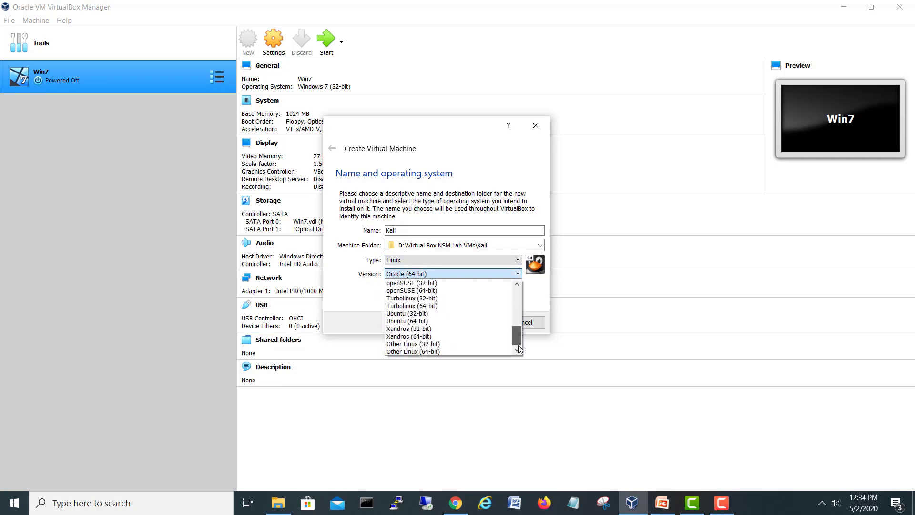
{"action": "left_click", "coordinate": [433, 352]}
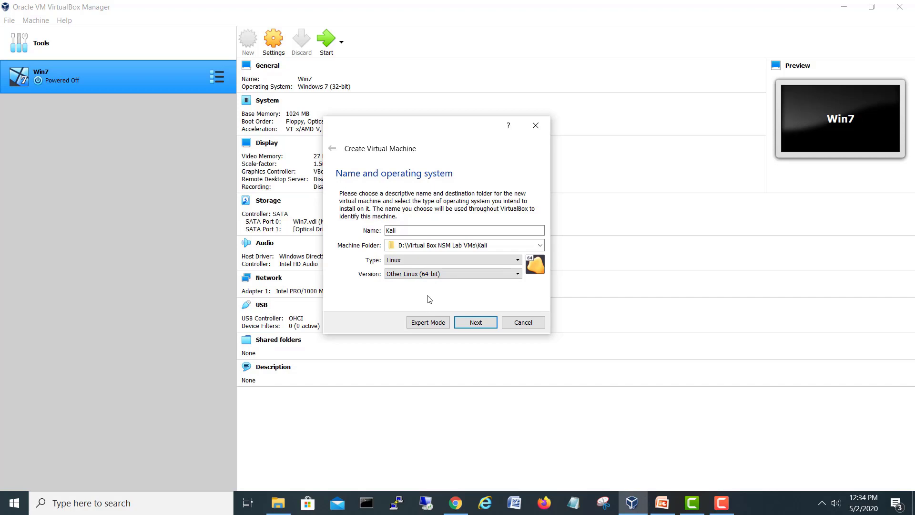
{"action": "left_click", "coordinate": [484, 323]}
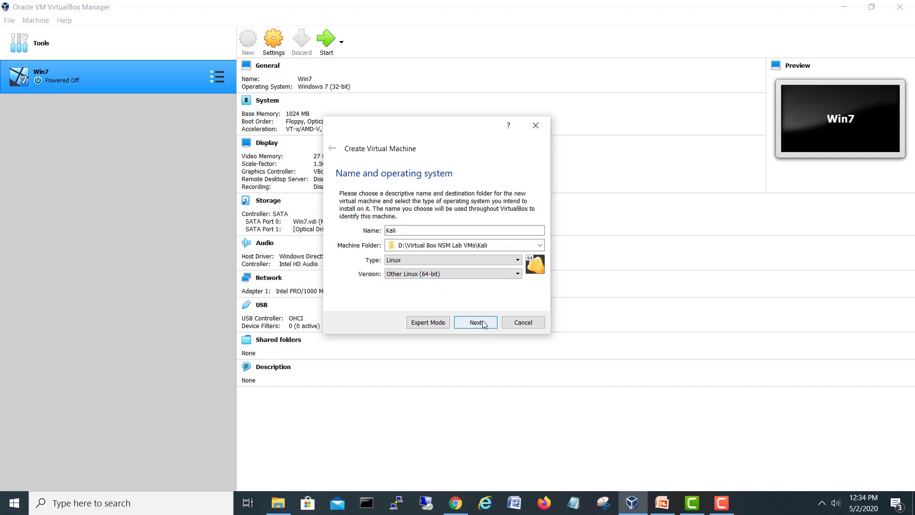
Step: Replace the default 512 MB memory value with 2048 MB
{"action": "left_click_drag", "start_coordinate": [433, 135], "coordinate": [422, 148]}
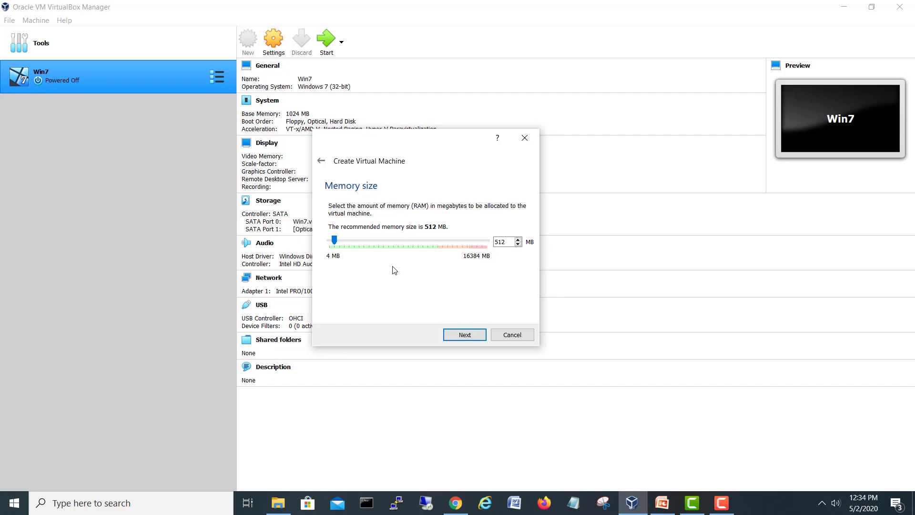
{"action": "left_click_drag", "start_coordinate": [507, 242], "coordinate": [468, 242]}
{"action": "type", "text": "1024"}
{"action": "key", "text": "Left"}
{"action": "key", "text": "BackSpace"}
{"action": "key", "text": "Delete"}
{"action": "type", "text": "20"}
{"action": "key", "text": "BackSpace"}
{"action": "type", "text": "4"}
{"action": "key", "text": "BackSpace"}
{"action": "type", "text": "8"}
{"action": "right_click", "coordinate": [800, 513]}
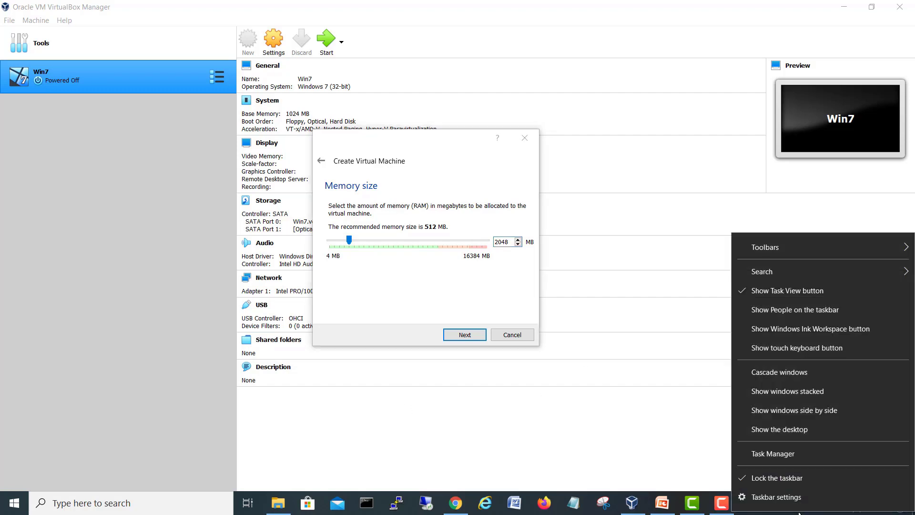
{"action": "left_click", "coordinate": [772, 452]}
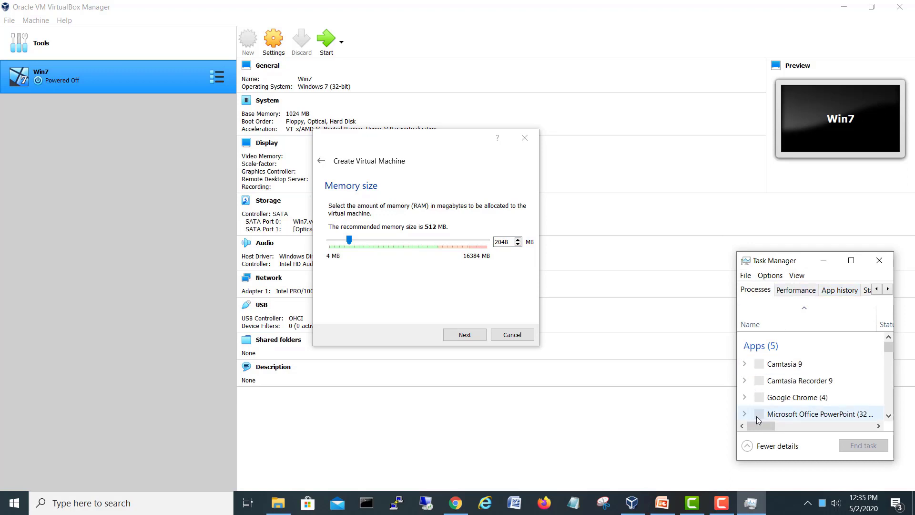
{"action": "left_click", "coordinate": [800, 425]}
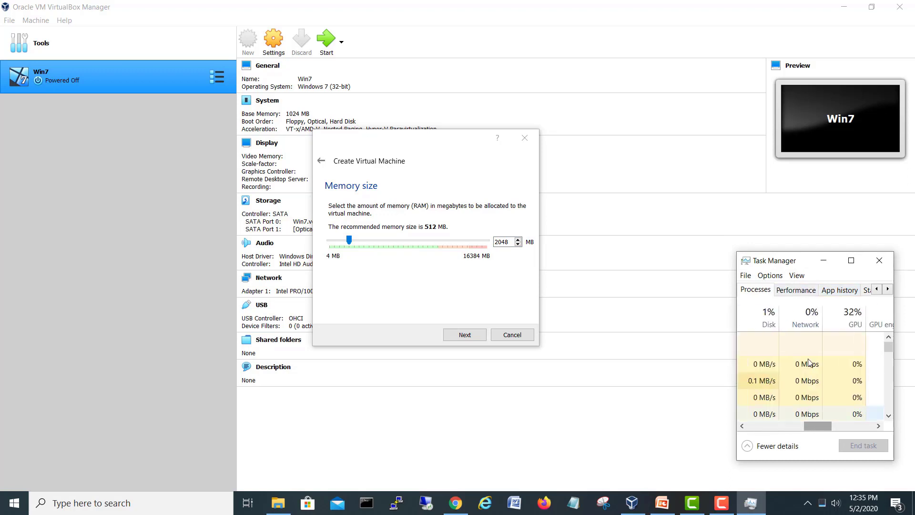
{"action": "left_click", "coordinate": [796, 290]}
{"action": "left_click", "coordinate": [851, 260]}
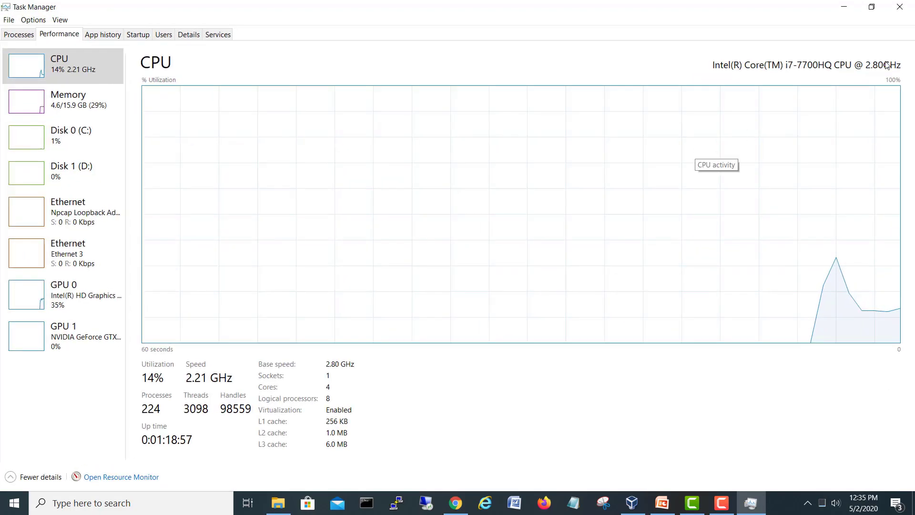
{"action": "left_click", "coordinate": [82, 107]}
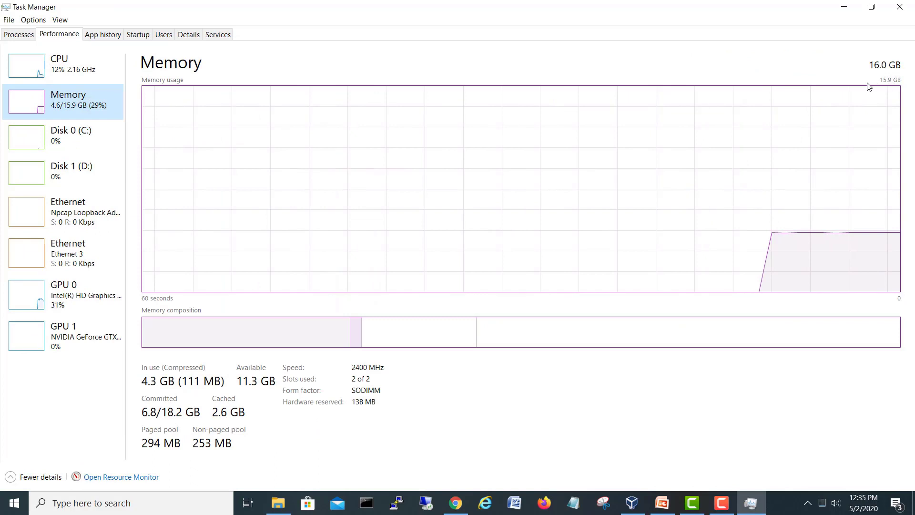
{"action": "left_click", "coordinate": [900, 8]}
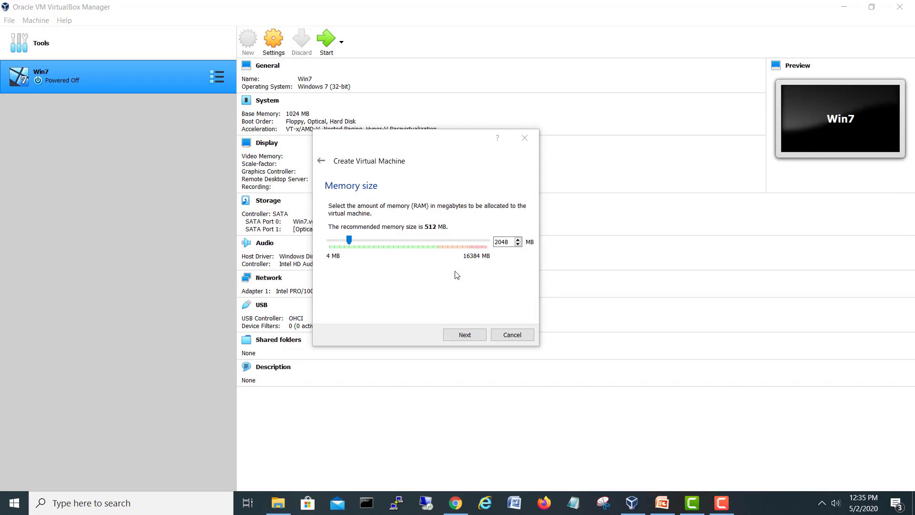
Step: Accept 2048 MB memory and choose 'Create a virtual hard disk now'
{"action": "left_click", "coordinate": [465, 335]}
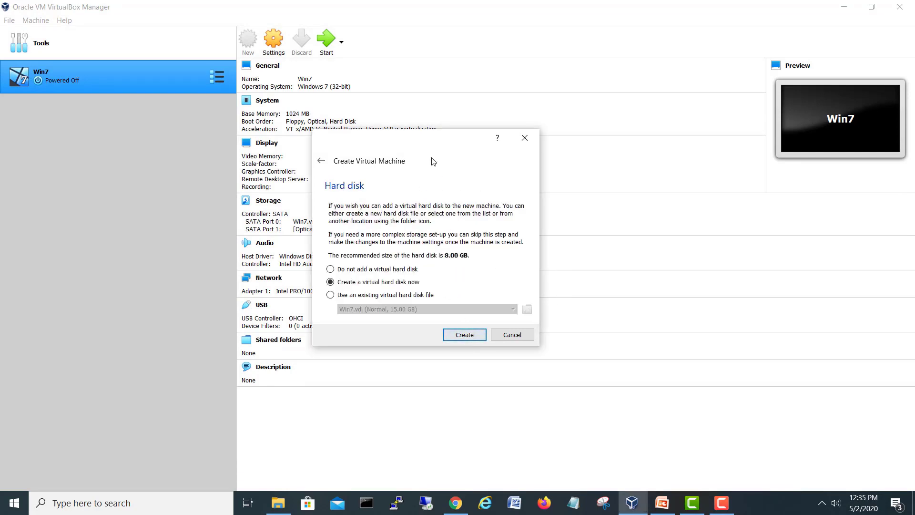
{"action": "left_click_drag", "start_coordinate": [432, 150], "coordinate": [446, 133]}
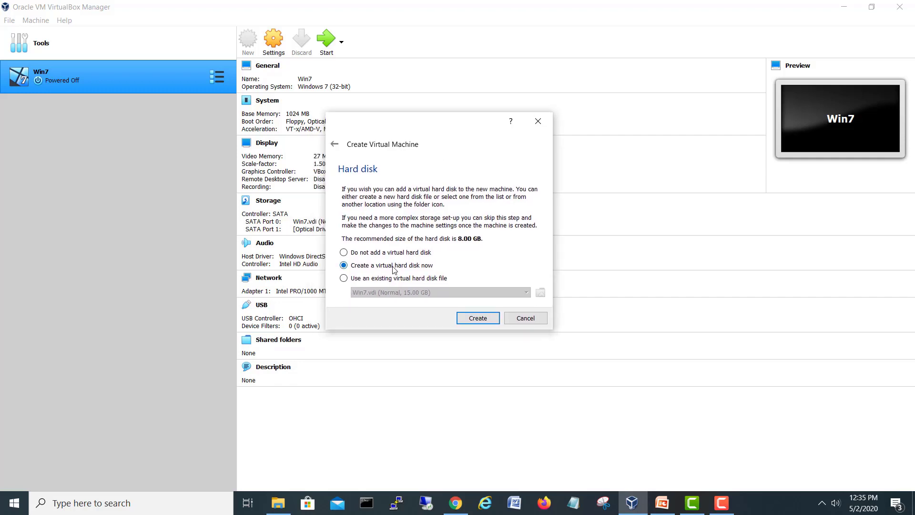
{"action": "left_click", "coordinate": [478, 318]}
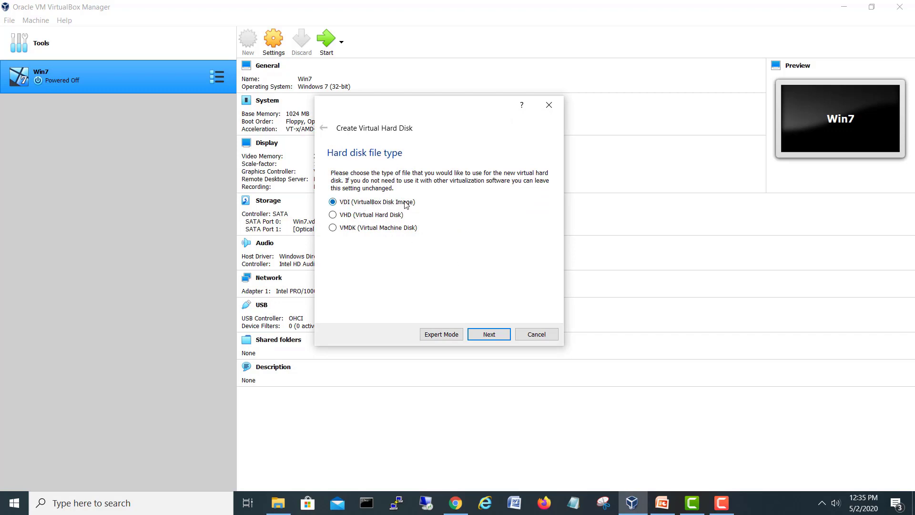
Step: Create Kali.vdi as a dynamically allocated 15.00 GB VDI disk
{"action": "left_click", "coordinate": [493, 337]}
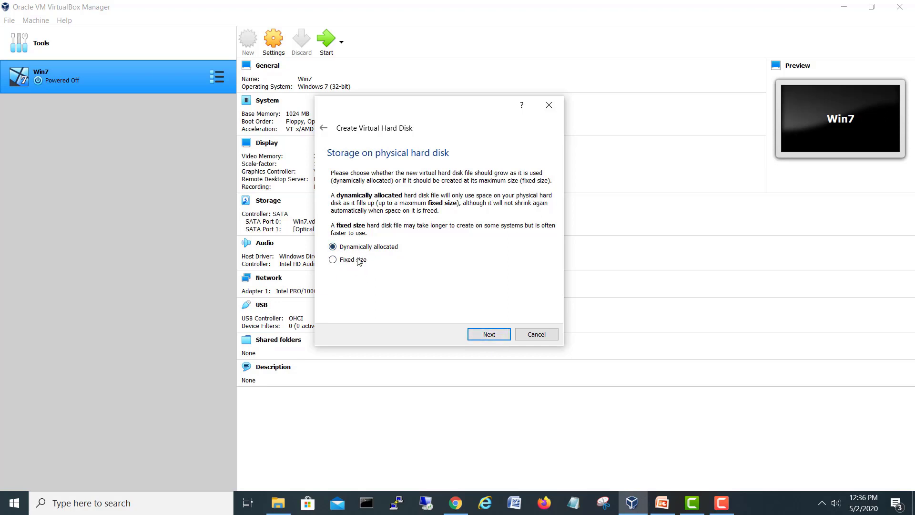
{"action": "left_click", "coordinate": [488, 334]}
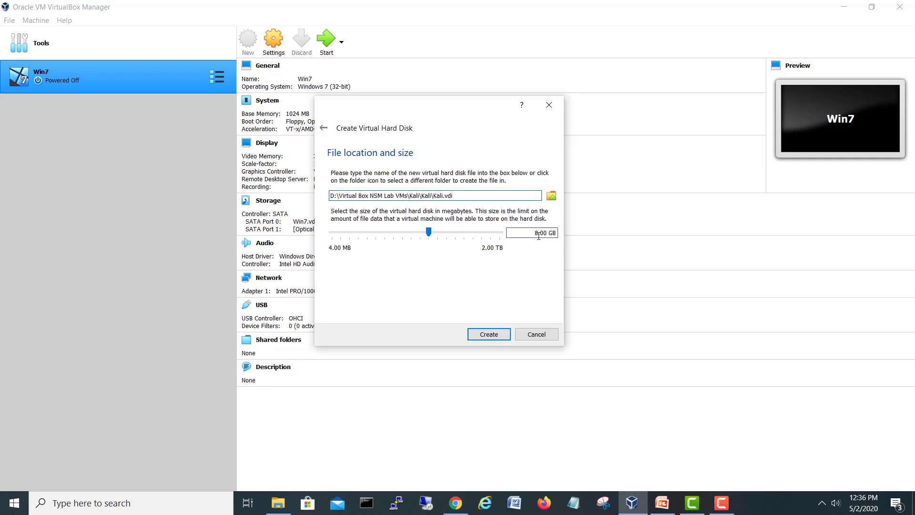
{"action": "left_click_drag", "start_coordinate": [537, 233], "coordinate": [524, 234]}
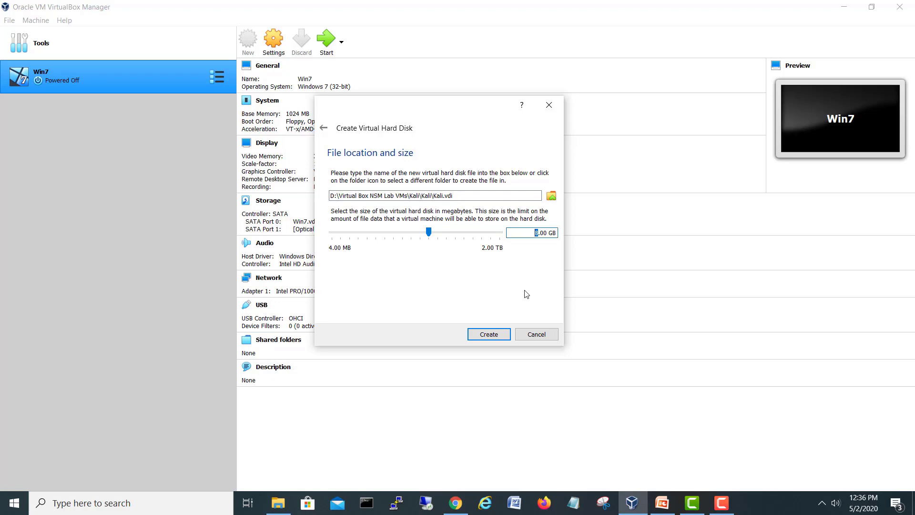
{"action": "type", "text": "15"}
{"action": "left_click", "coordinate": [495, 336]}
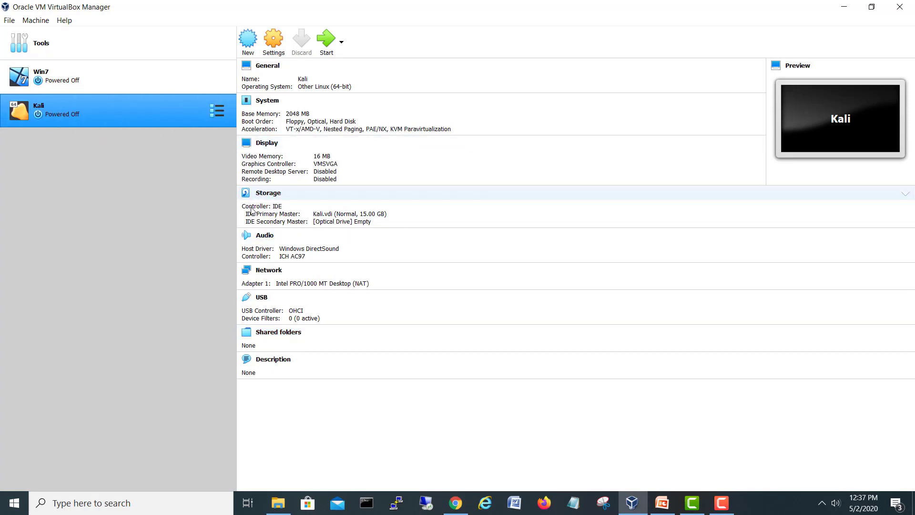
Step: Attach Kali's Adapter 1 to the VirtualBox Host-Only Ethernet Adapter and save the settings
{"action": "left_click", "coordinate": [275, 47]}
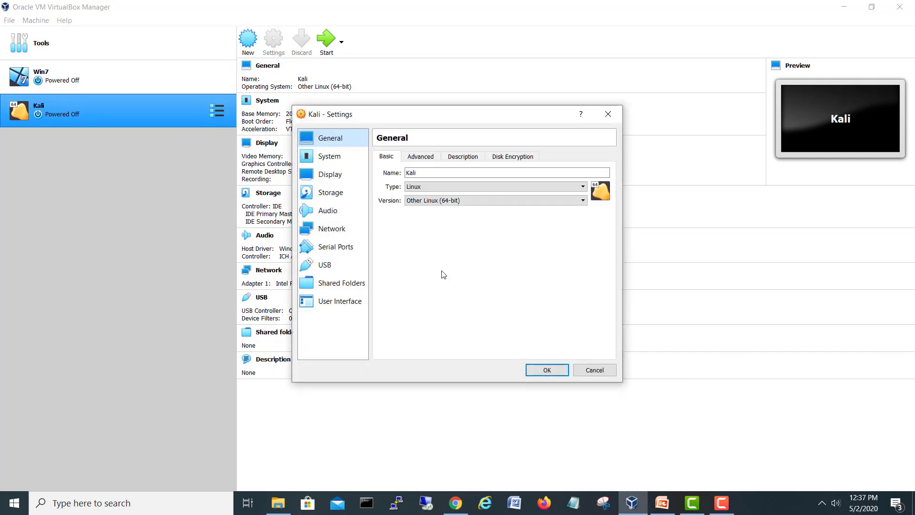
{"action": "left_click", "coordinate": [328, 231]}
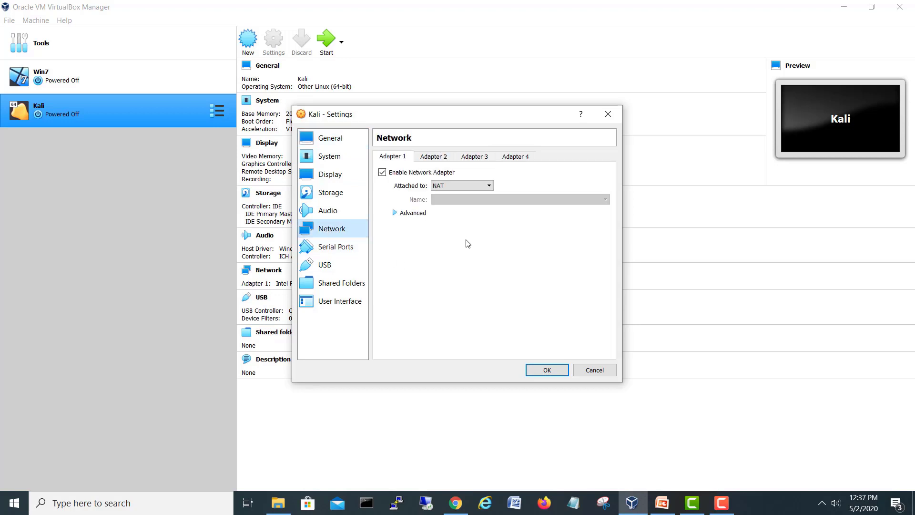
{"action": "left_click", "coordinate": [458, 187]}
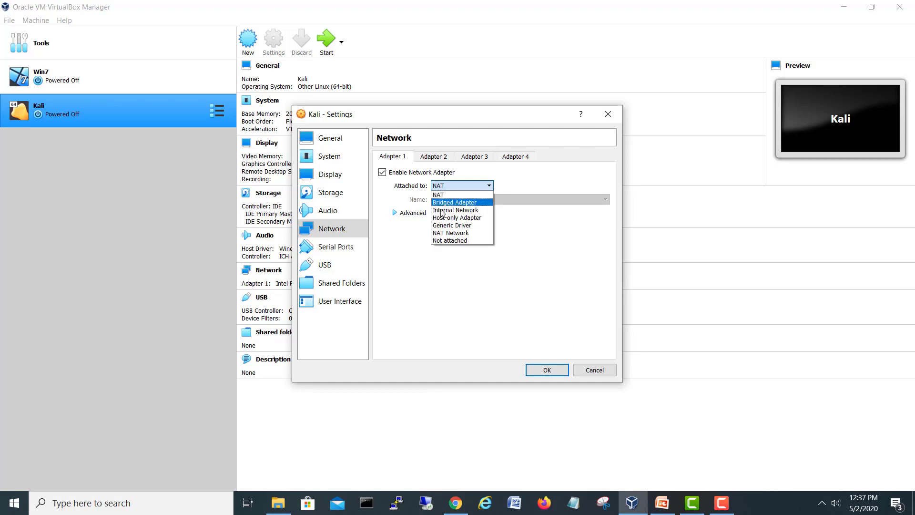
{"action": "left_click", "coordinate": [461, 218]}
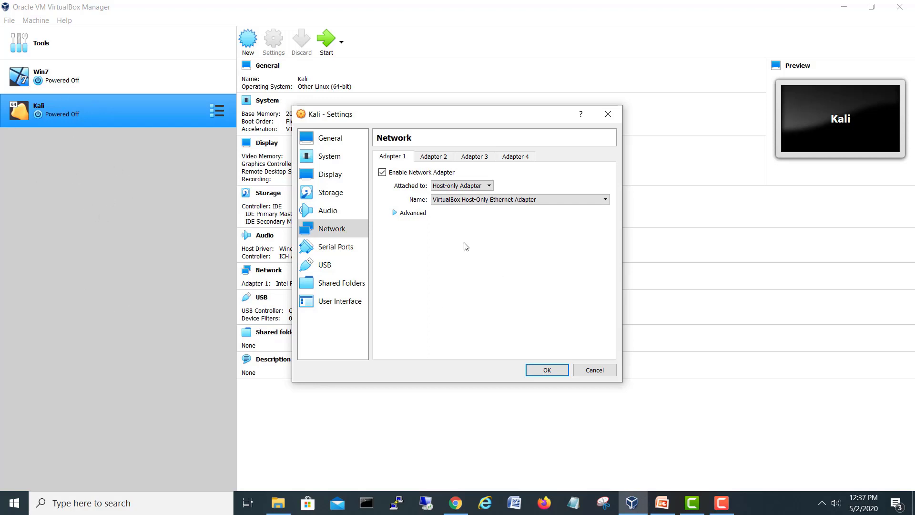
{"action": "left_click", "coordinate": [539, 371]}
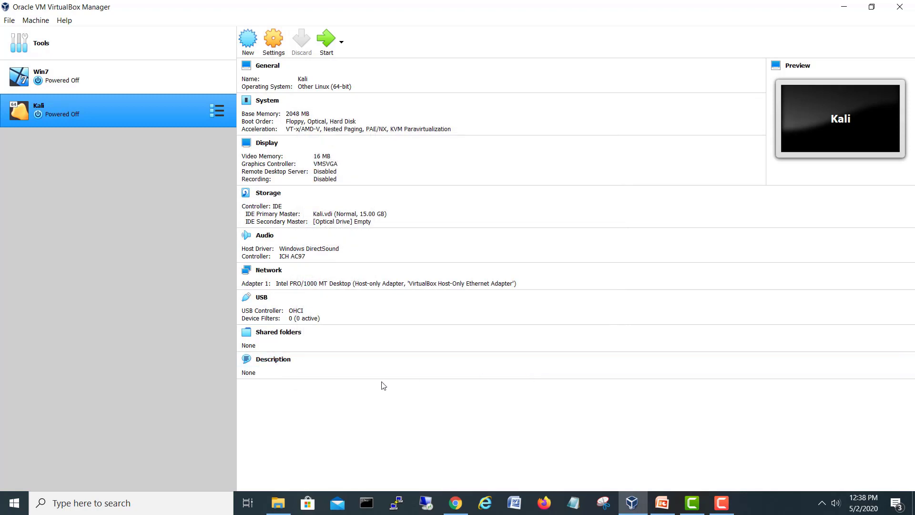
Step: Load kali-linux-2020.1b-live-amd64.iso into the empty IDE Secondary Master optical drive and save
{"action": "left_click", "coordinate": [273, 46]}
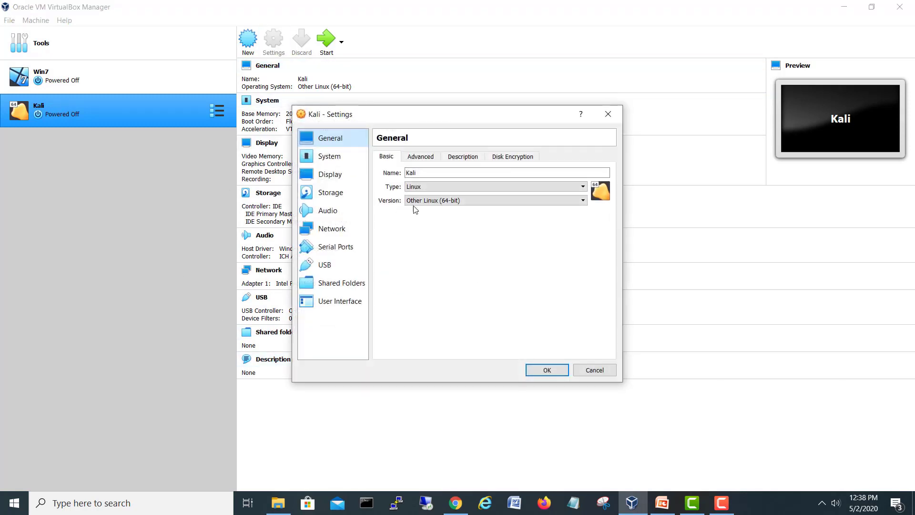
{"action": "left_click", "coordinate": [340, 196]}
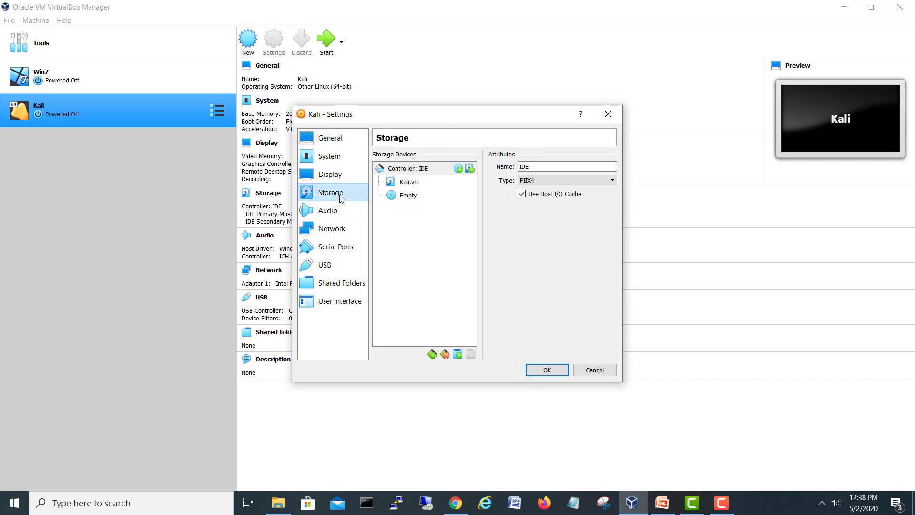
{"action": "left_click", "coordinate": [406, 196]}
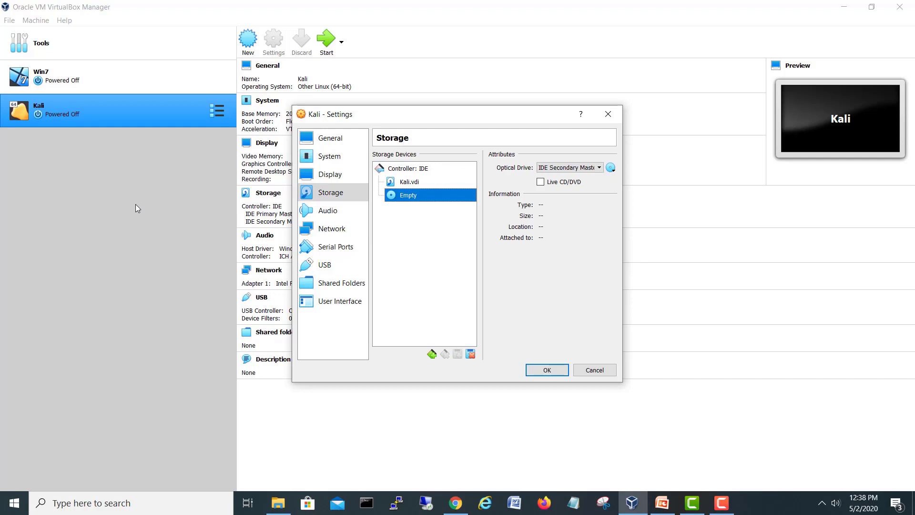
{"action": "left_click", "coordinate": [611, 168]}
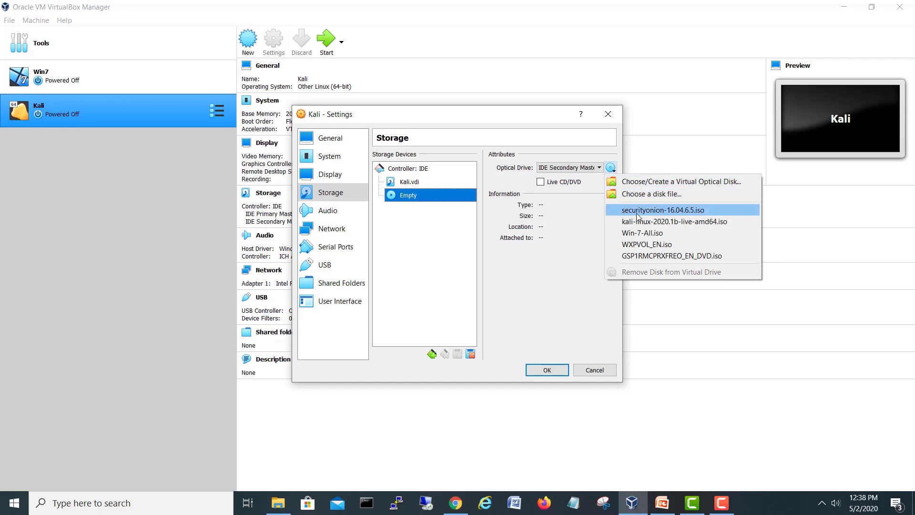
{"action": "left_click", "coordinate": [655, 195]}
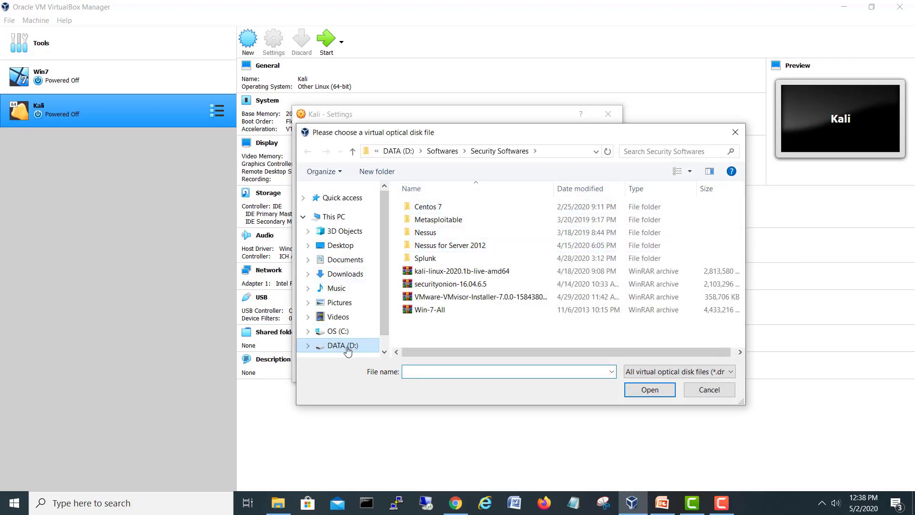
{"action": "left_click", "coordinate": [467, 271]}
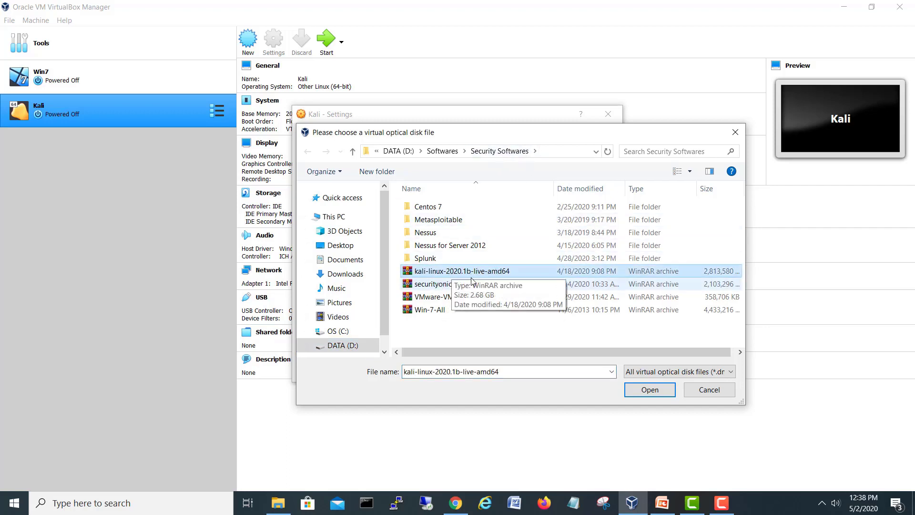
{"action": "left_click", "coordinate": [648, 390]}
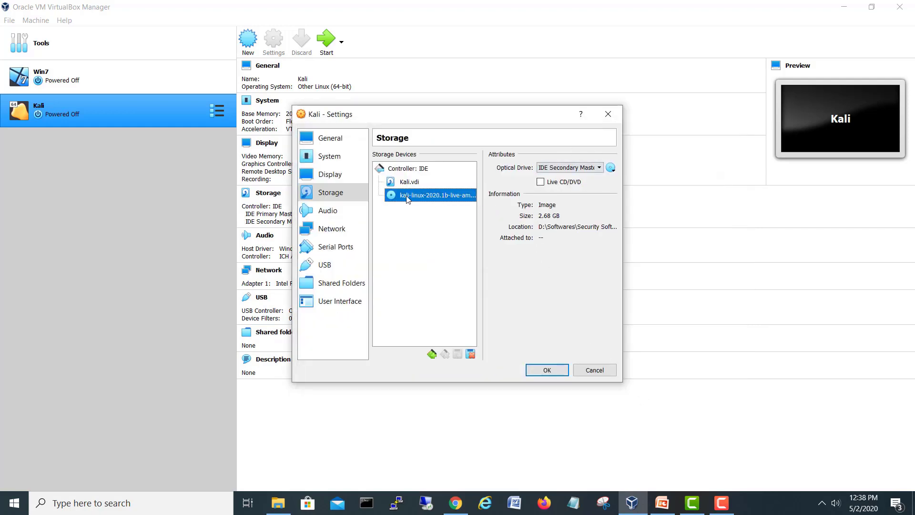
{"action": "left_click", "coordinate": [546, 370]}
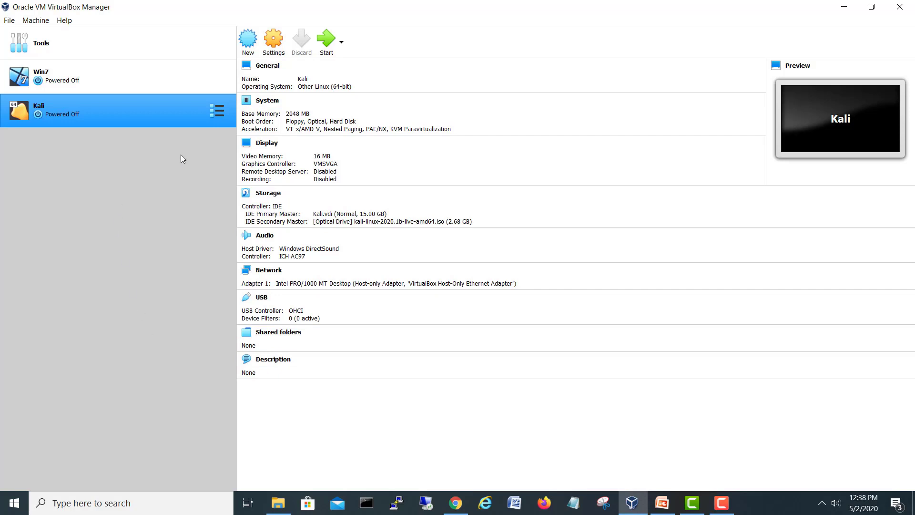
Step: Start the Kali VM with kali-linux-2020.1b-live-amd64.iso selected as the start-up disk
{"action": "left_click", "coordinate": [324, 45]}
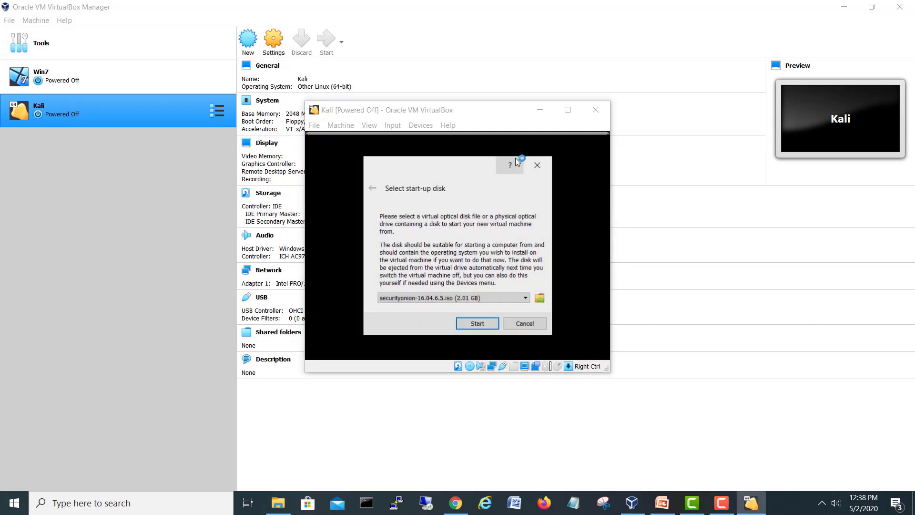
{"action": "left_click", "coordinate": [466, 299]}
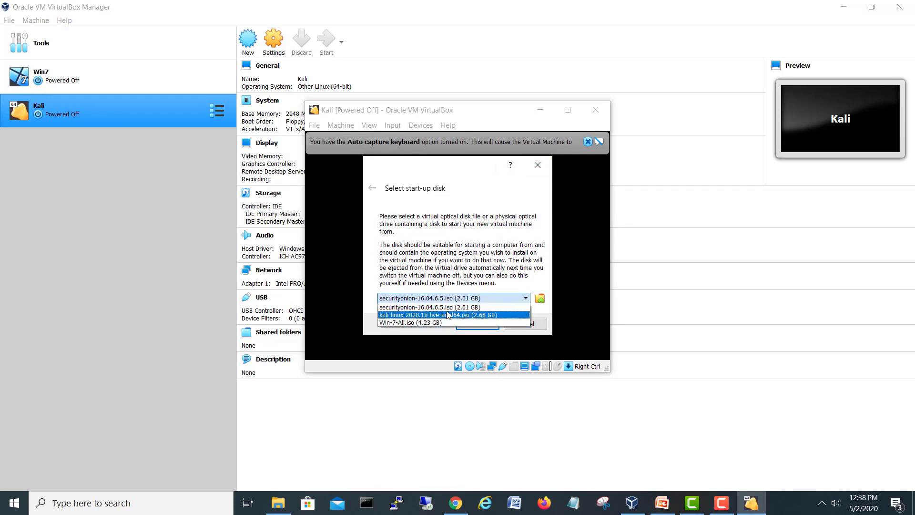
{"action": "left_click", "coordinate": [421, 315]}
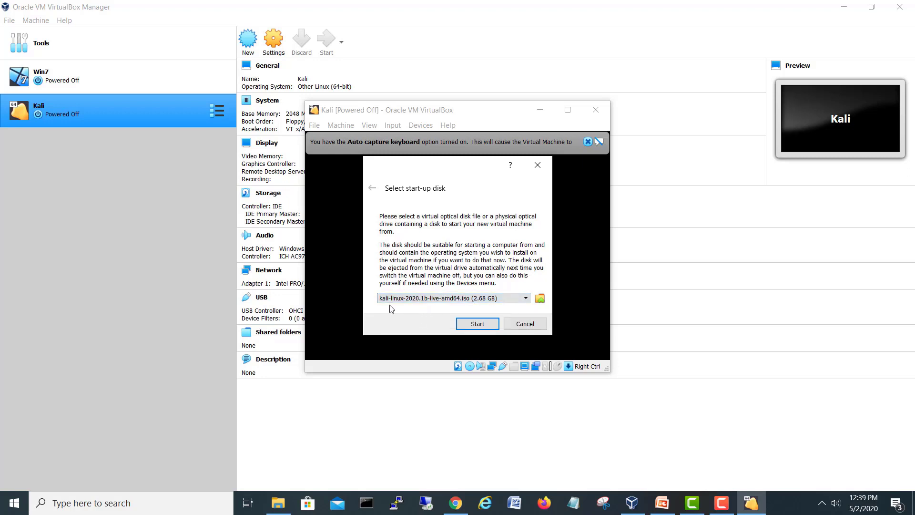
{"action": "left_click", "coordinate": [503, 300]}
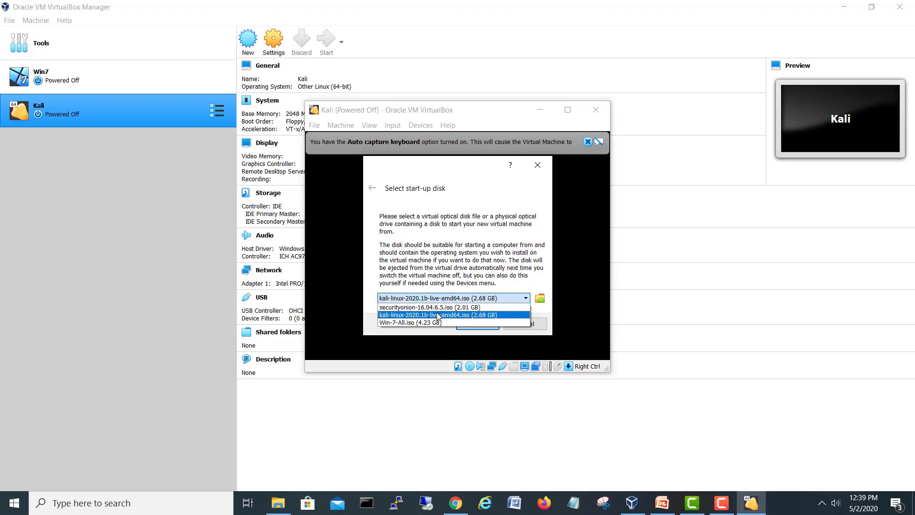
{"action": "left_click", "coordinate": [413, 315]}
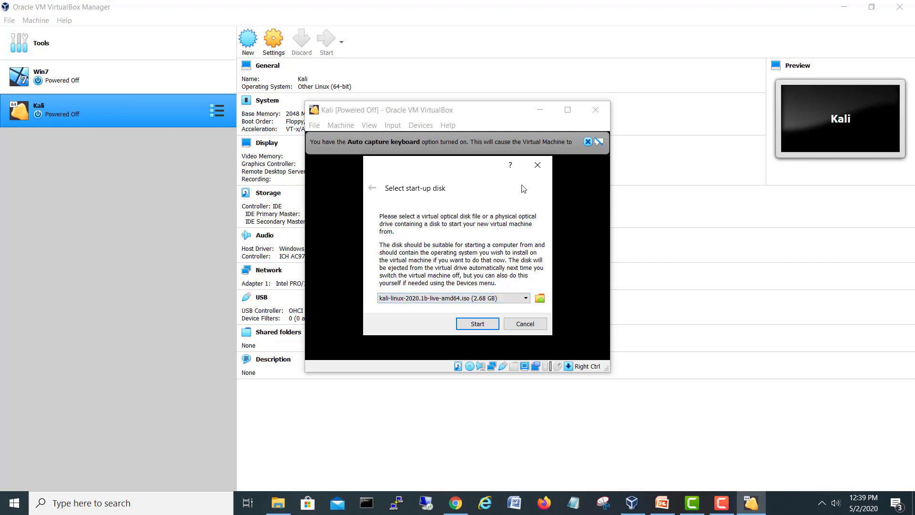
{"action": "left_click", "coordinate": [475, 326]}
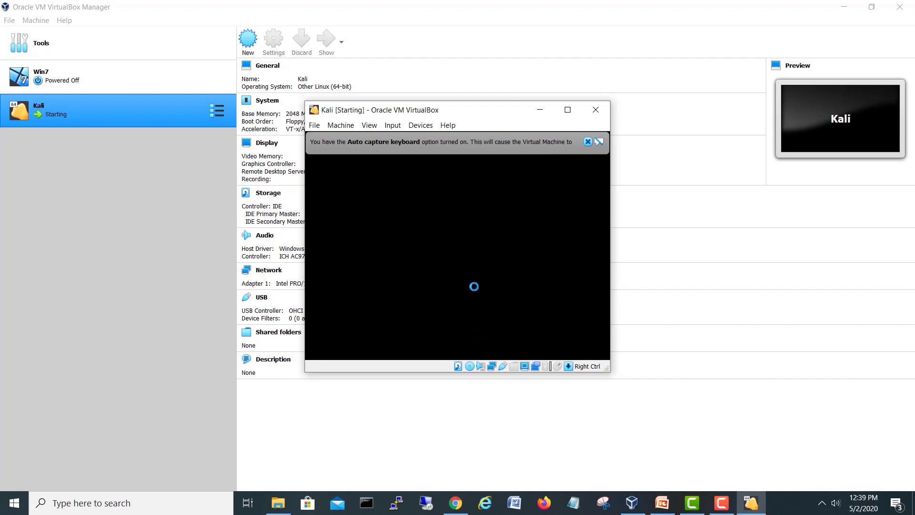
Step: Dismiss the keyboard capture notice, maximize the VM window and scale its display to 125%
{"action": "left_click", "coordinate": [587, 142]}
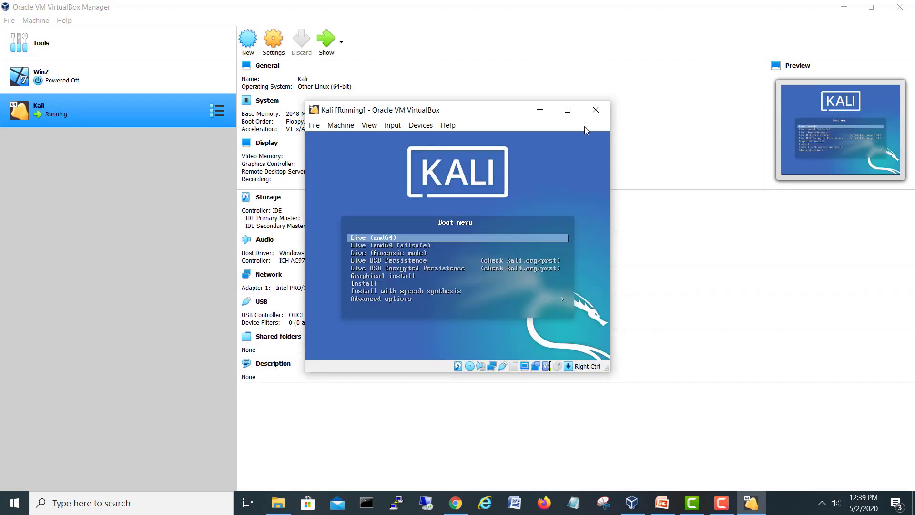
{"action": "left_click", "coordinate": [555, 112]}
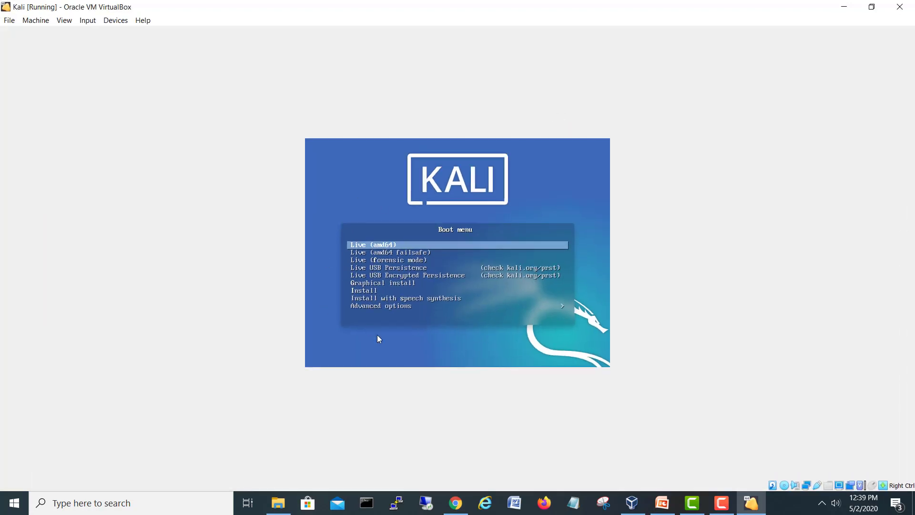
{"action": "left_click", "coordinate": [44, 22]}
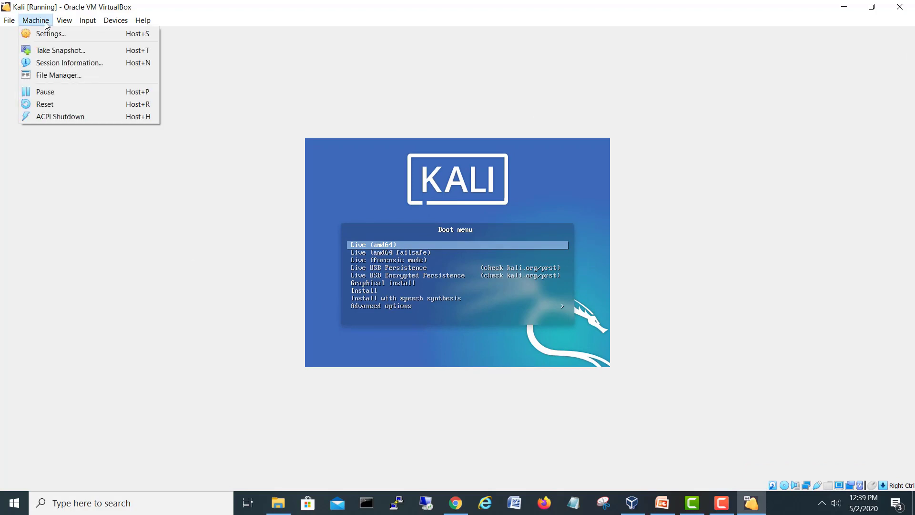
{"action": "mouse_move", "coordinate": [65, 20]}
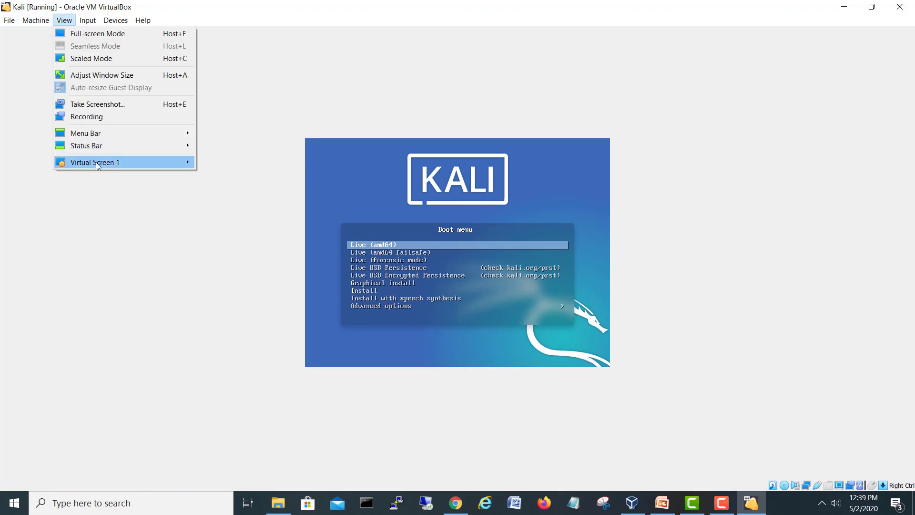
{"action": "mouse_move", "coordinate": [95, 162]}
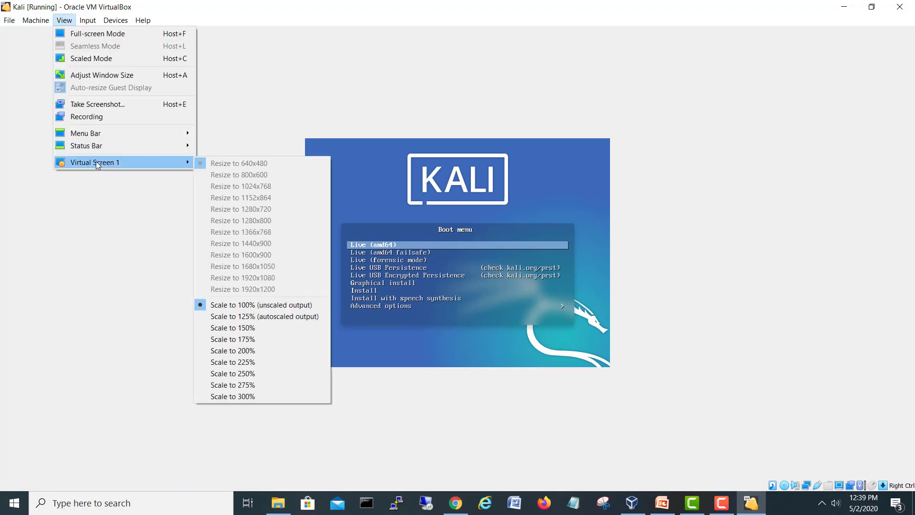
{"action": "left_click", "coordinate": [259, 319]}
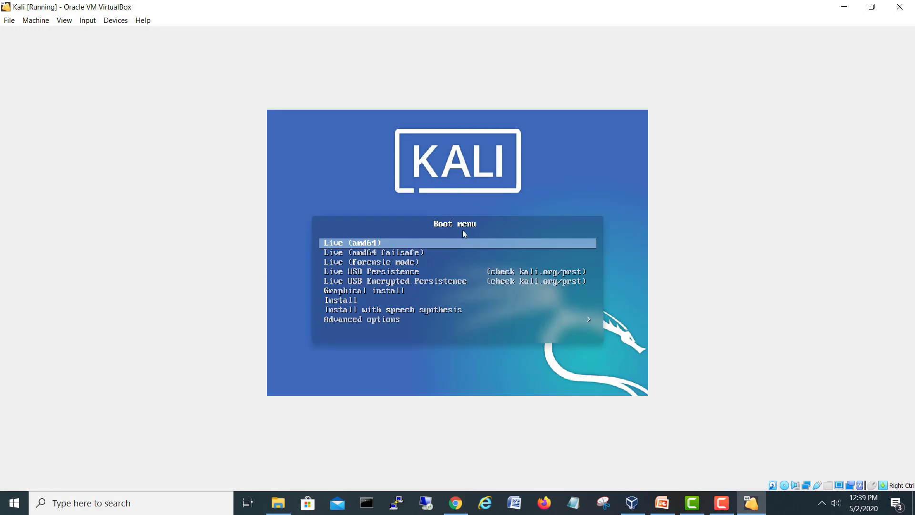
Step: Move the Kali boot menu selection down three entries to Graphical install
{"action": "left_click", "coordinate": [465, 244]}
{"action": "key", "text": "Down"}
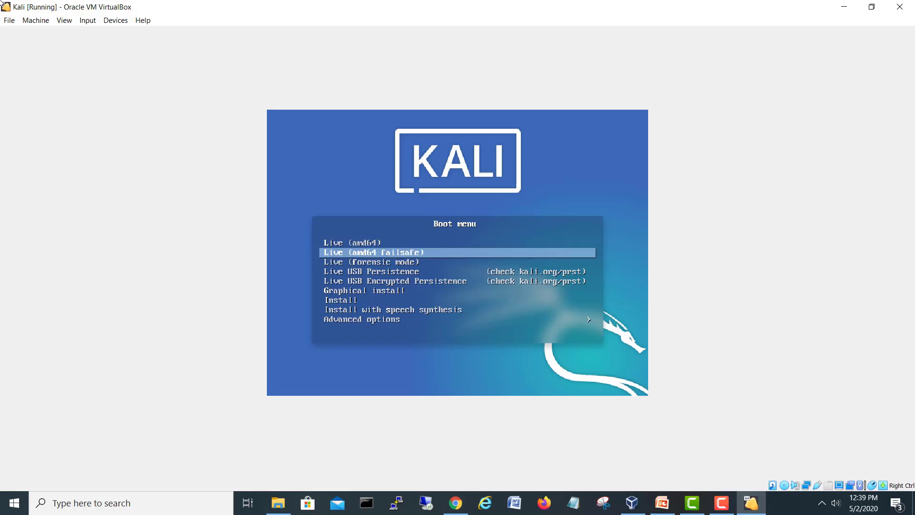
{"action": "key", "text": "Down"}
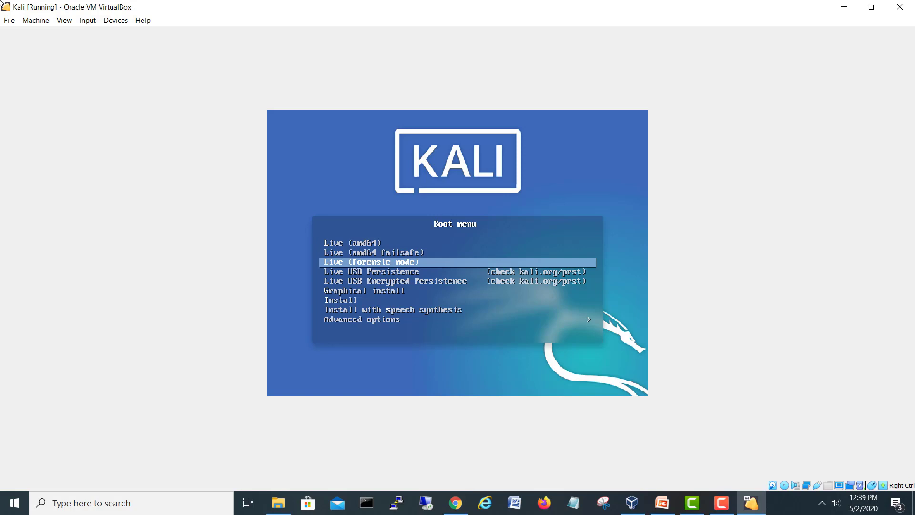
{"action": "key", "text": "Down"}
{"action": "key", "text": "Down"}
{"action": "key", "text": "Down"}
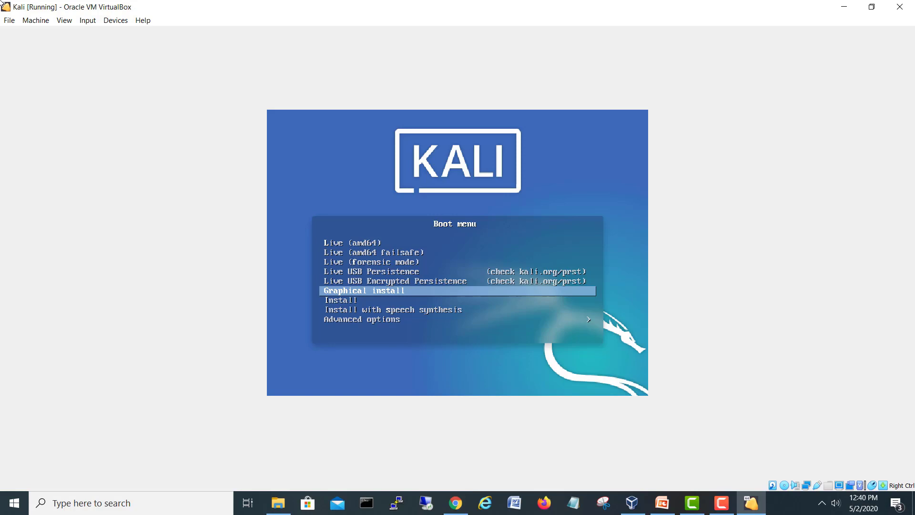
Step: Start Graphical install and accept English, United States and the American English keymap
{"action": "key", "text": "Return"}
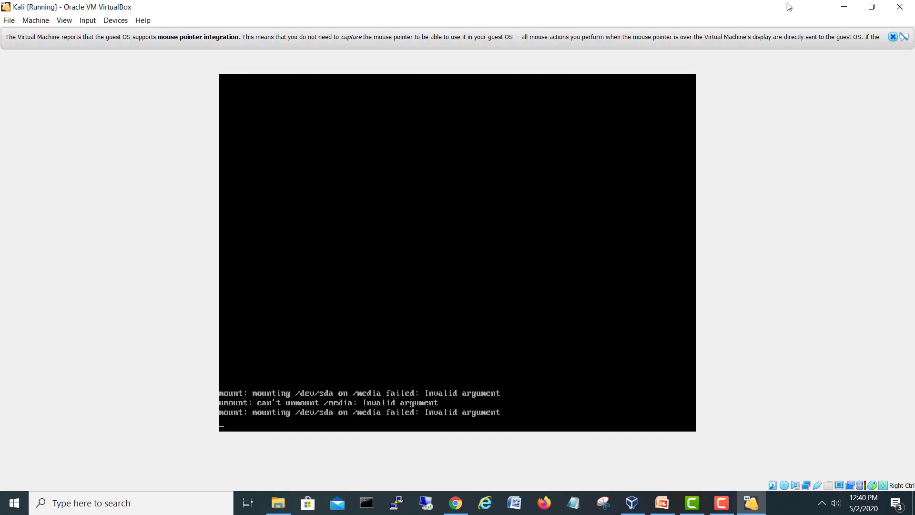
{"action": "left_click", "coordinate": [893, 37]}
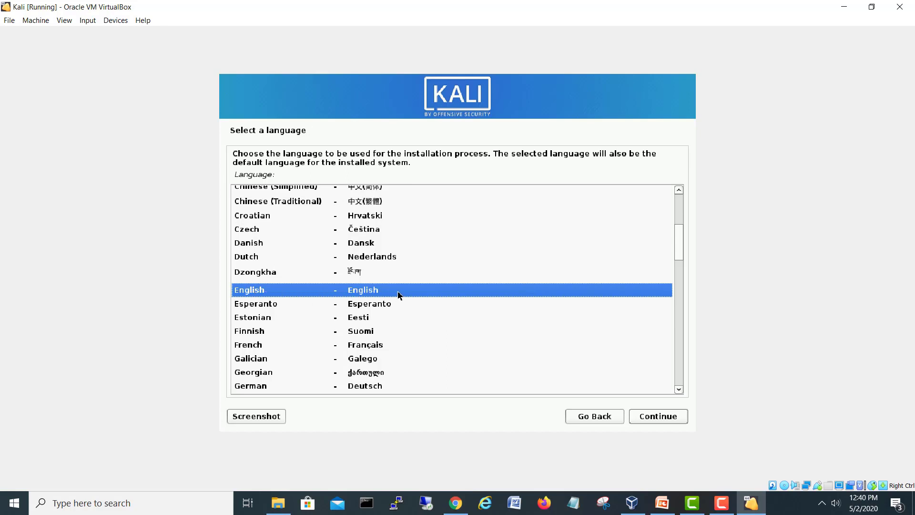
{"action": "left_click", "coordinate": [674, 420]}
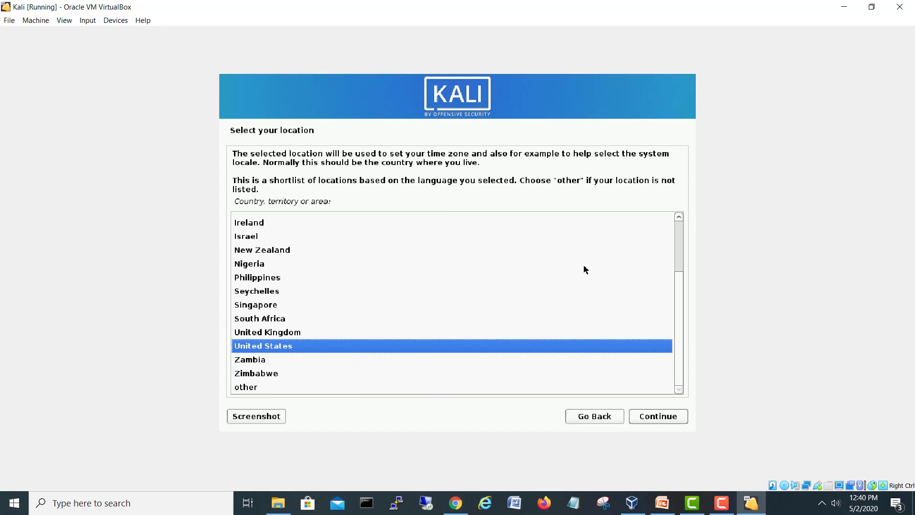
{"action": "left_click", "coordinate": [666, 418]}
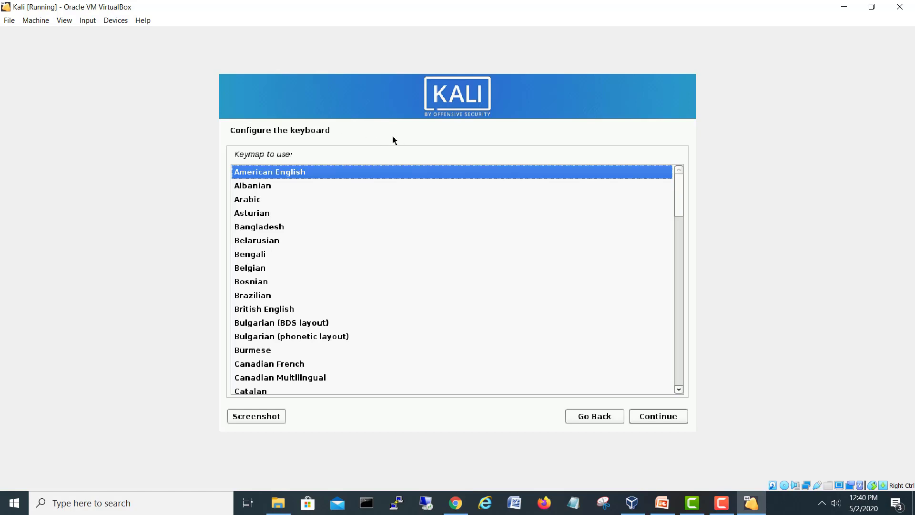
{"action": "left_click", "coordinate": [665, 420]}
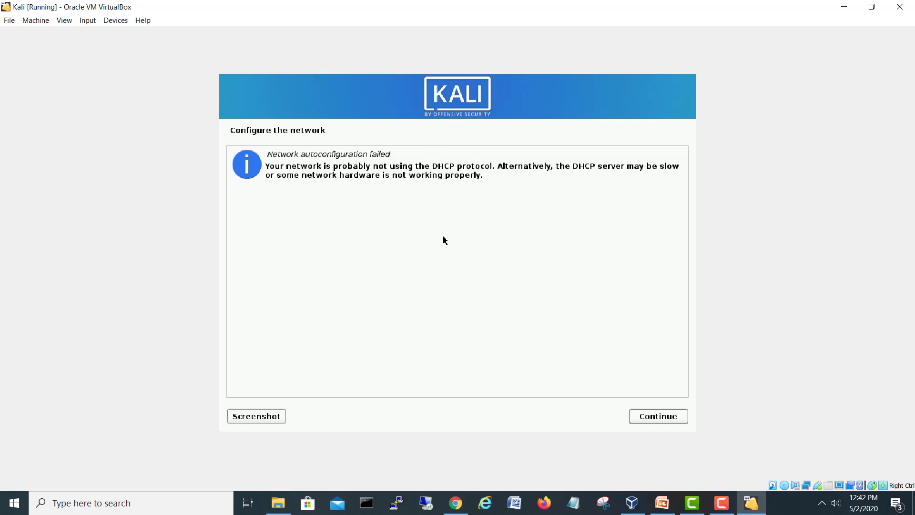
Step: Choose manual network configuration and set the IP address to 10.10.10.4
{"action": "left_click", "coordinate": [680, 418]}
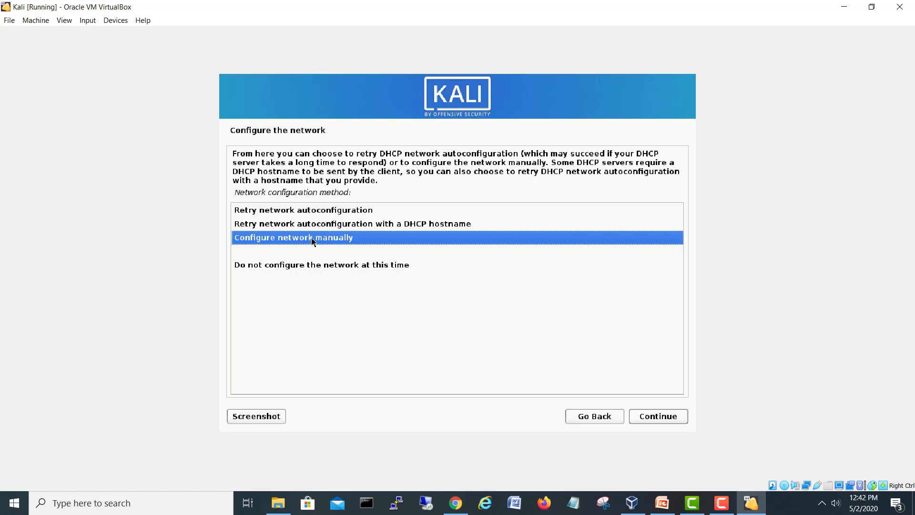
{"action": "left_click", "coordinate": [656, 418]}
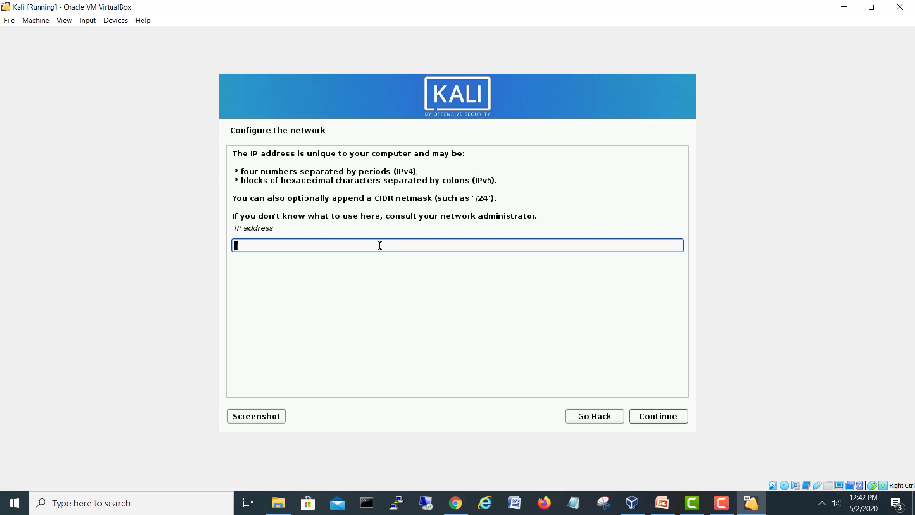
{"action": "type", "text": "10.10.10.4"}
{"action": "left_click", "coordinate": [653, 416]}
Step: Accept netmask 255.255.255.0, gateway 10.10.10.1 and name server 10.10.10.1
{"action": "left_click", "coordinate": [326, 200]}
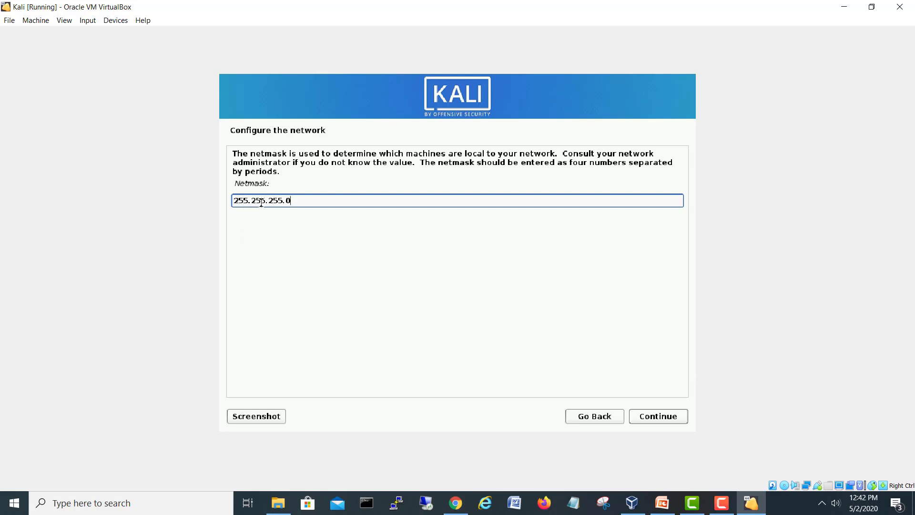
{"action": "left_click", "coordinate": [663, 417]}
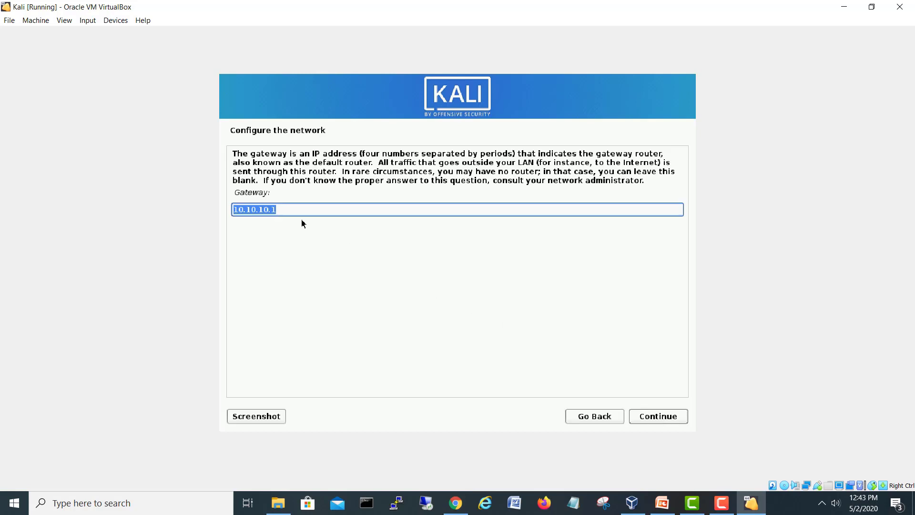
{"action": "left_click", "coordinate": [298, 213]}
{"action": "left_click", "coordinate": [669, 421]}
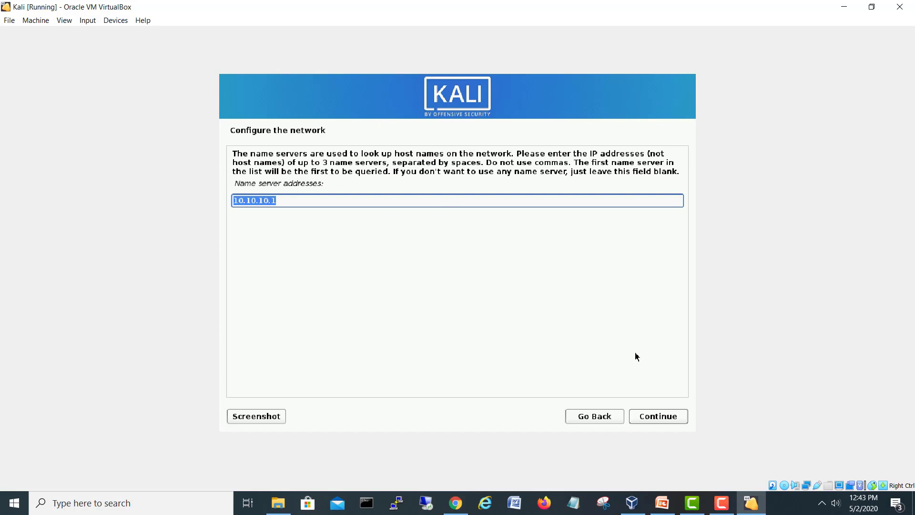
{"action": "left_click", "coordinate": [676, 418]}
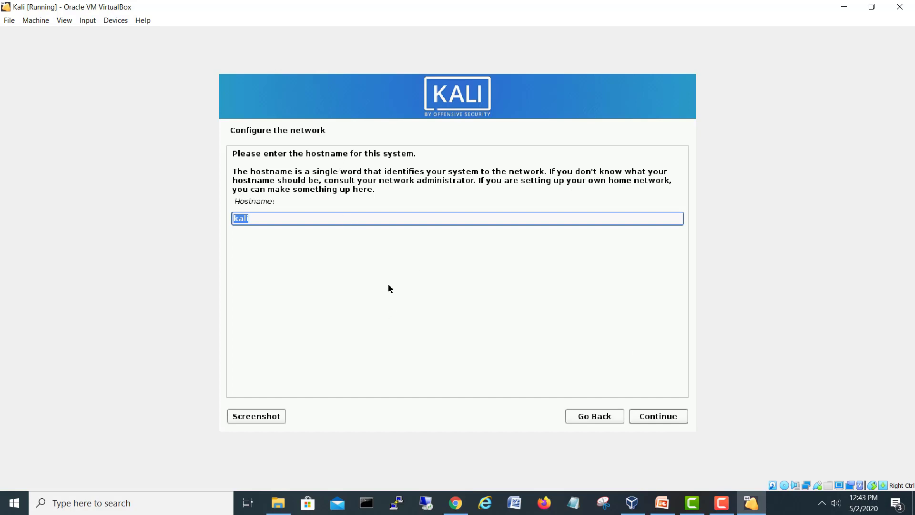
Step: Keep the hostname kali and set the domain name to homelab.local
{"action": "left_click", "coordinate": [301, 217]}
{"action": "left_click", "coordinate": [656, 415]}
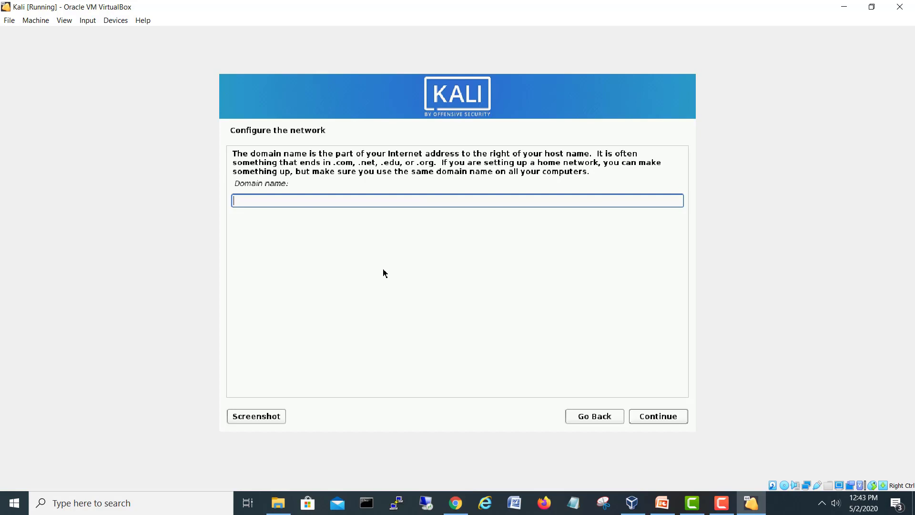
{"action": "type", "text": "homelab.local"}
{"action": "left_click", "coordinate": [665, 419]}
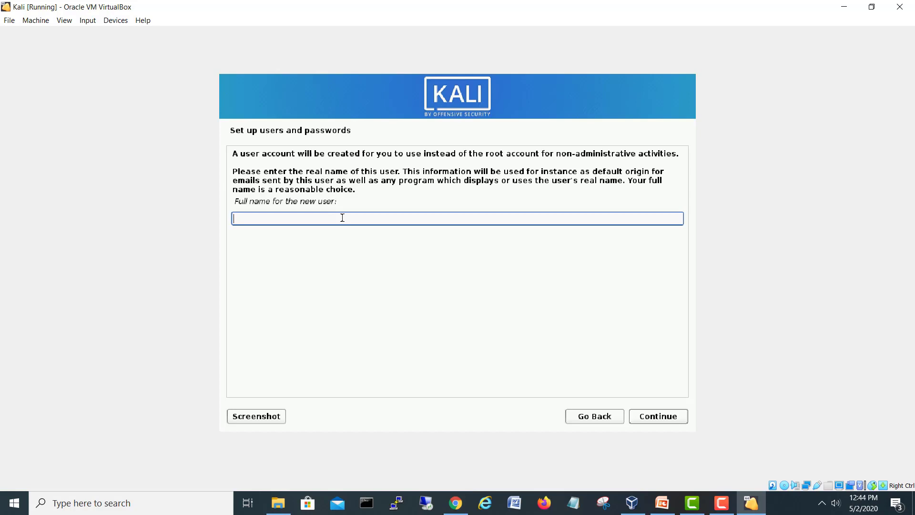
Step: Enter the new user's full name and accept the suggested username
{"action": "type", "text": "shehzad"}
{"action": "left_click", "coordinate": [662, 418]}
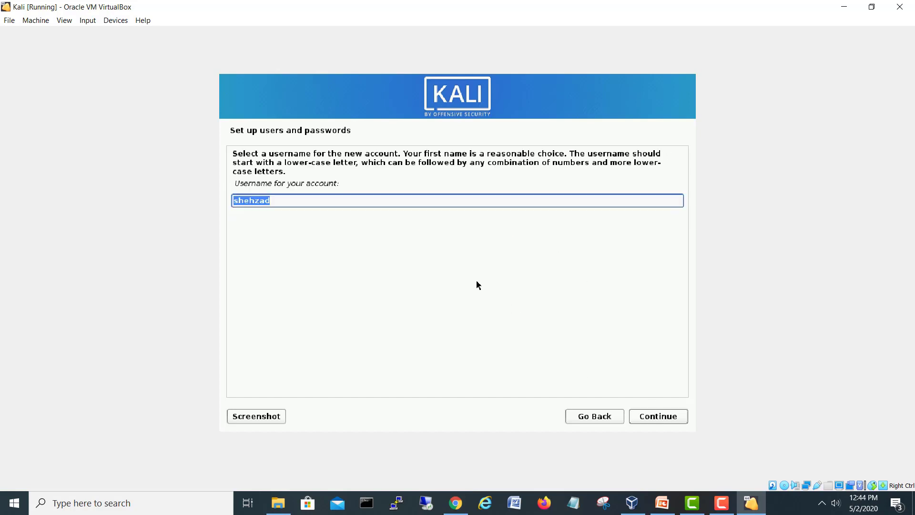
{"action": "left_click", "coordinate": [677, 417]}
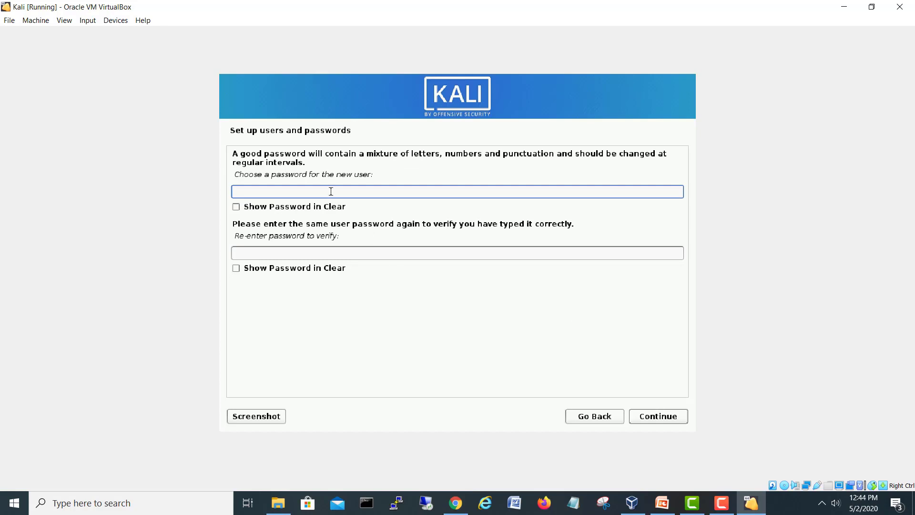
Step: Type the account password, re-enter it to confirm, and continue
{"action": "type", "text": "1234567"}
{"action": "left_click", "coordinate": [301, 252]}
{"action": "type", "text": "1234567"}
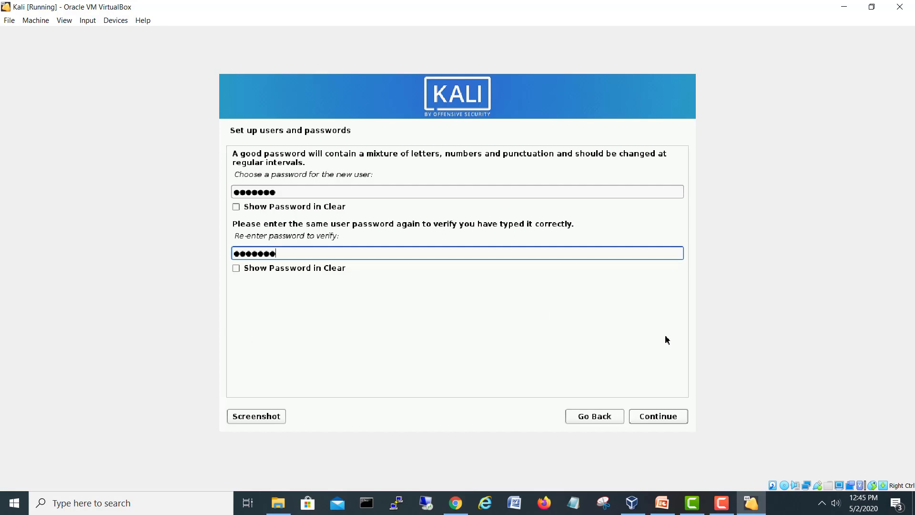
{"action": "left_click", "coordinate": [659, 419]}
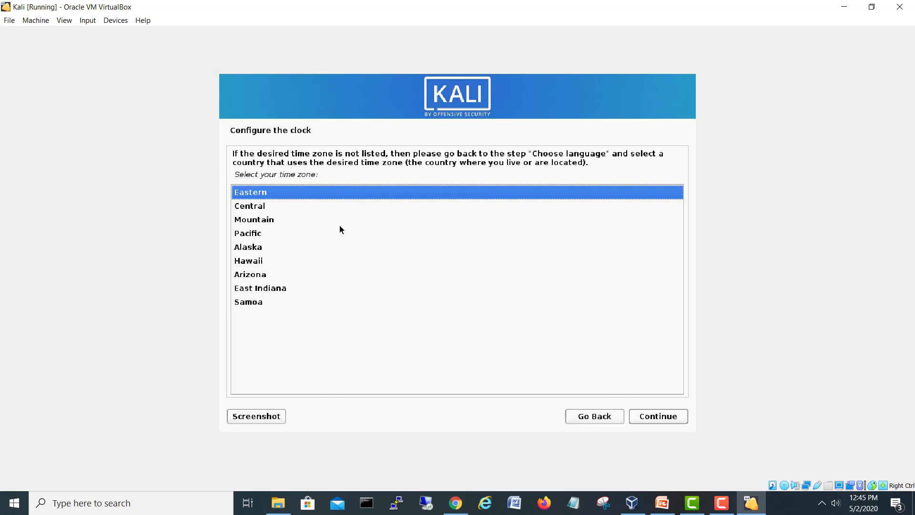
Step: Select Central as the time zone and continue
{"action": "left_click", "coordinate": [257, 210]}
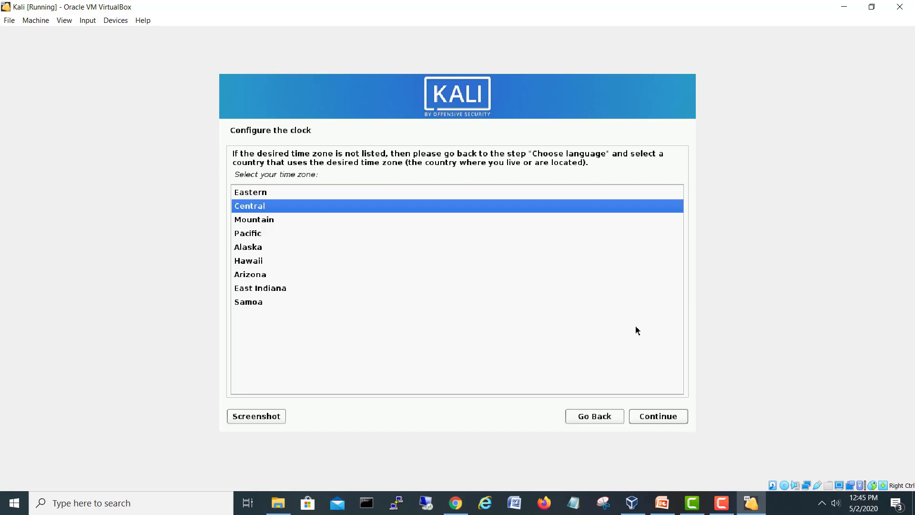
{"action": "left_click", "coordinate": [668, 421]}
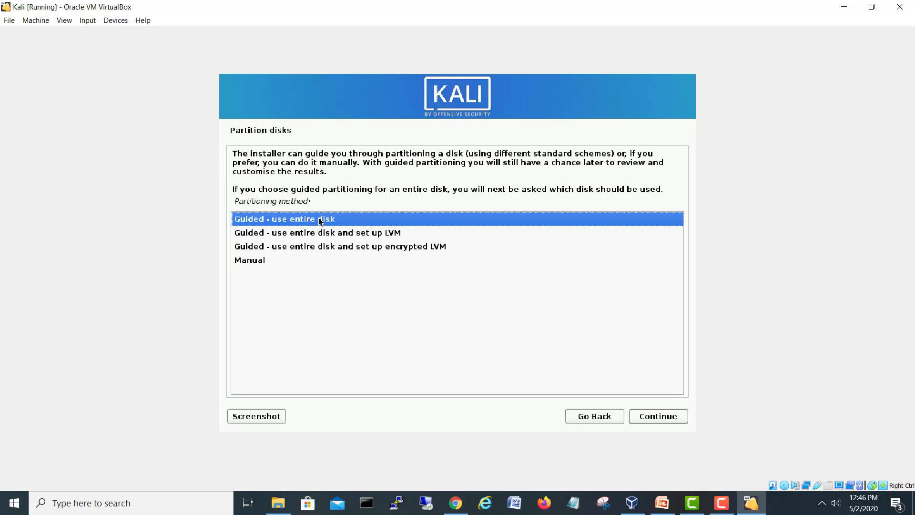
Step: Choose Guided - use entire disk on the 16.1 GB VBOX HARDDISK with all files in one partition
{"action": "left_click", "coordinate": [661, 419]}
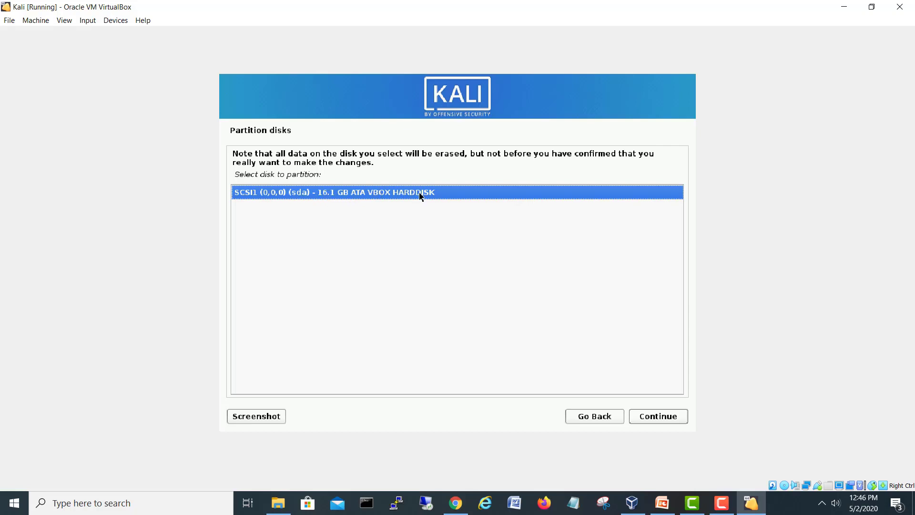
{"action": "left_click", "coordinate": [653, 418]}
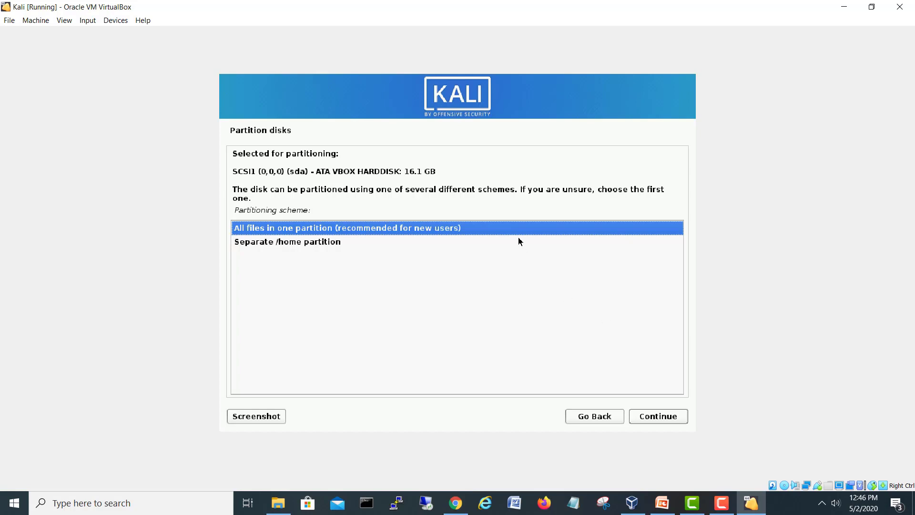
{"action": "left_click", "coordinate": [655, 417]}
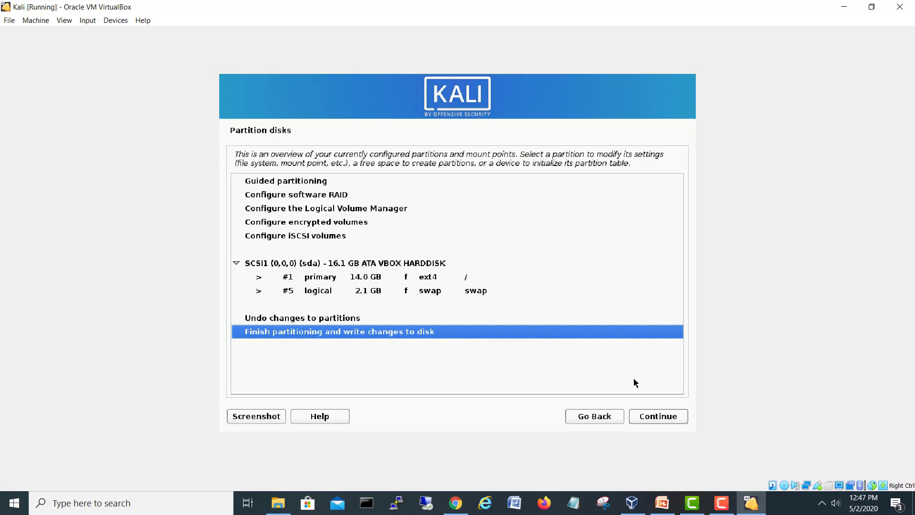
Step: Answer Yes to writing the partition changes to disk and start the system installation
{"action": "left_click", "coordinate": [660, 418]}
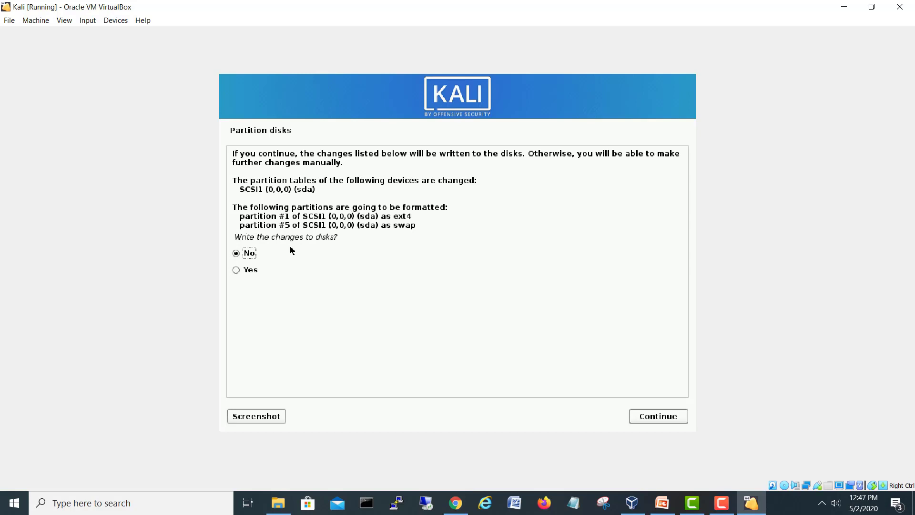
{"action": "left_click", "coordinate": [237, 270]}
{"action": "left_click", "coordinate": [669, 418]}
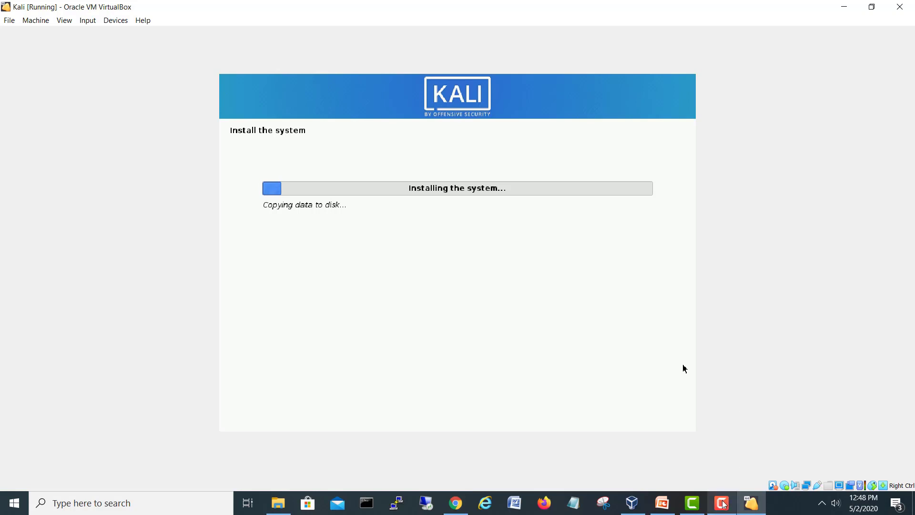
Step: Wait for the Install the system progress bar to finish copying the base system
{"action": "left_click", "coordinate": [722, 502]}
{"action": "left_click", "coordinate": [867, 455]}
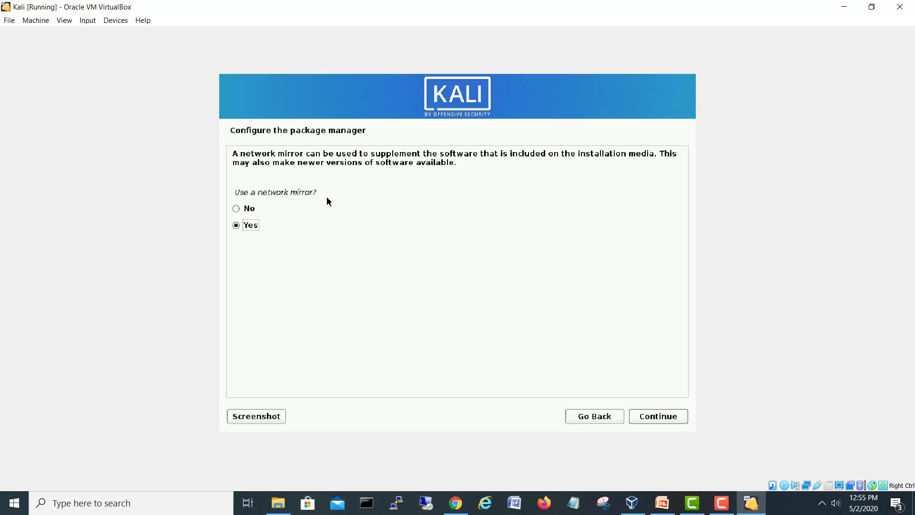
Step: Answer No to using a network mirror for the package manager
{"action": "left_click", "coordinate": [238, 209]}
{"action": "left_click", "coordinate": [662, 416]}
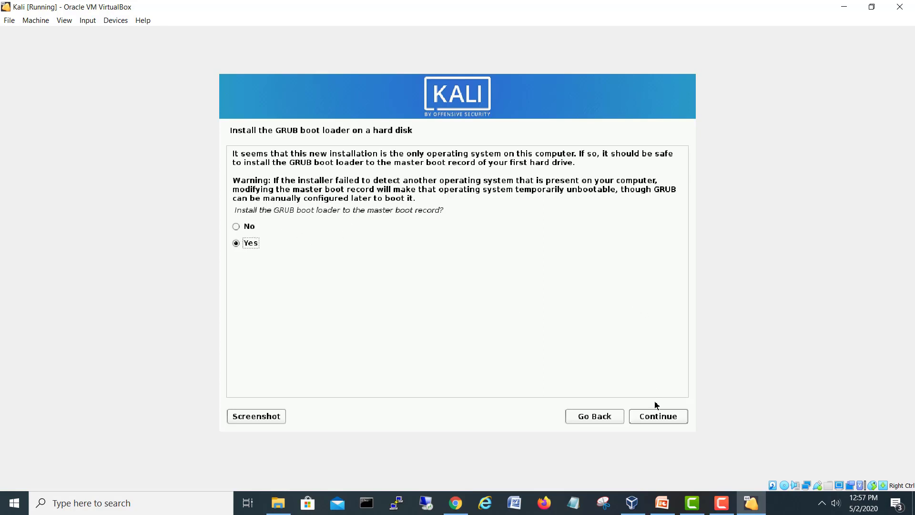
Step: Install the GRUB boot loader to the master boot record on /dev/sda
{"action": "left_click", "coordinate": [659, 418]}
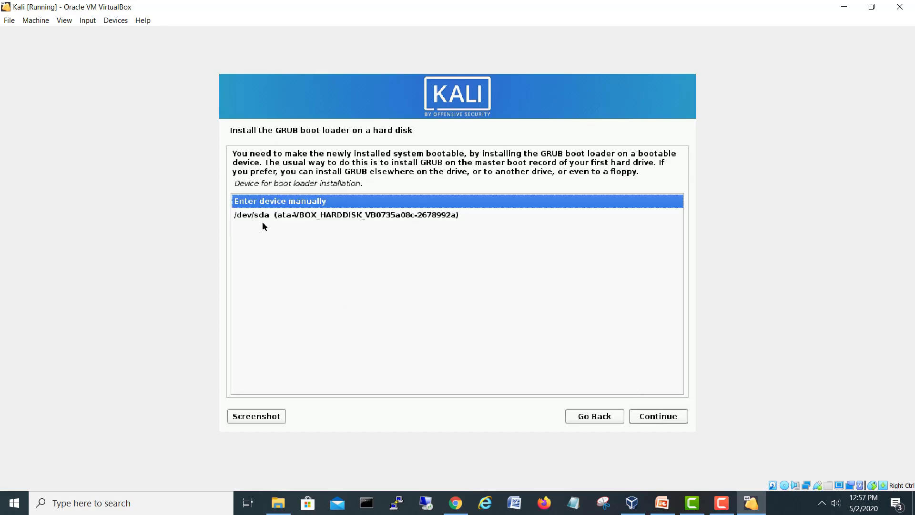
{"action": "left_click", "coordinate": [345, 218]}
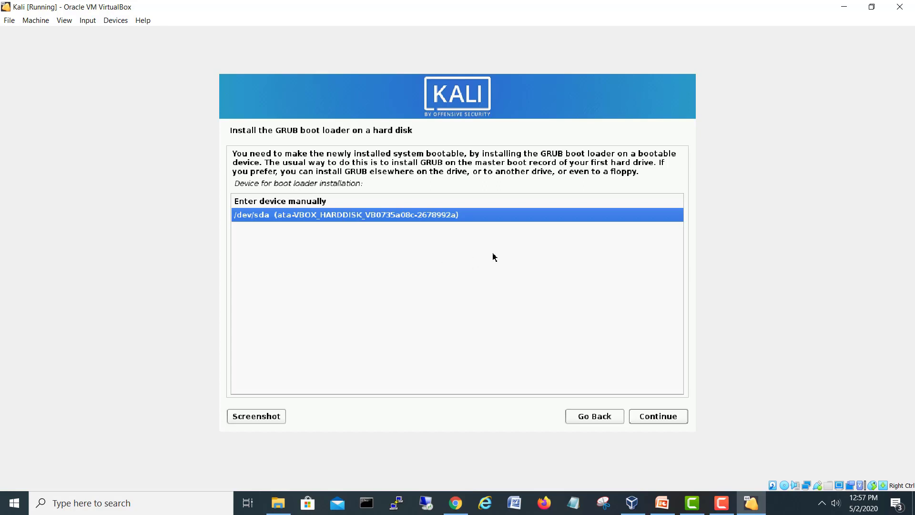
{"action": "left_click", "coordinate": [664, 418]}
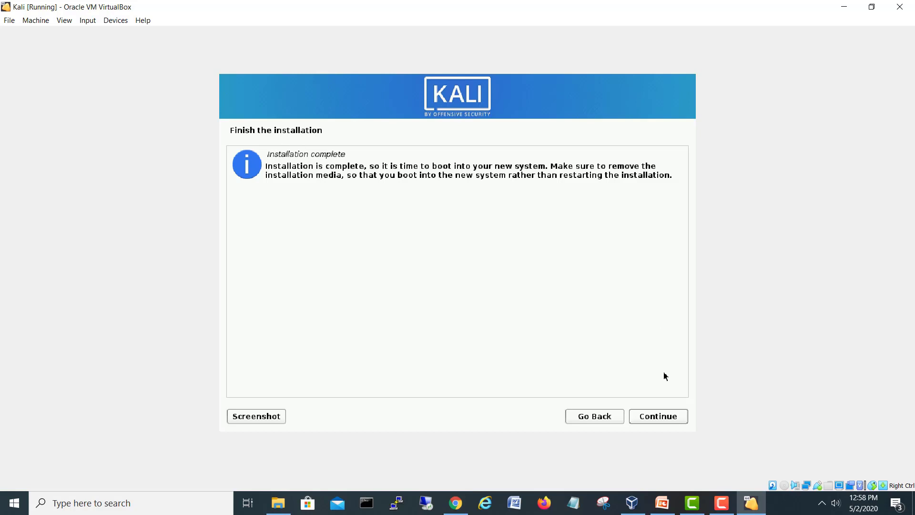
Step: Continue past Installation complete, then briefly bring up and minimize VirtualBox Manager during reboot
{"action": "left_click", "coordinate": [655, 419]}
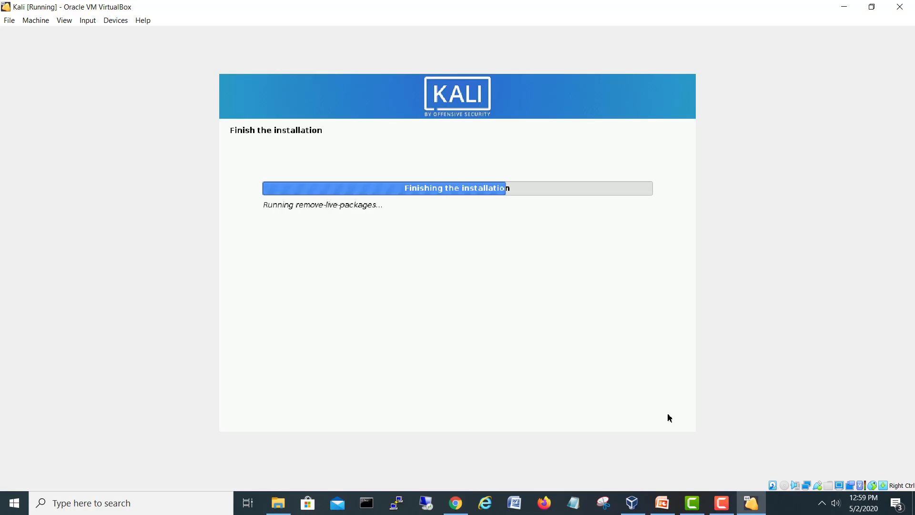
{"action": "left_click", "coordinate": [632, 504]}
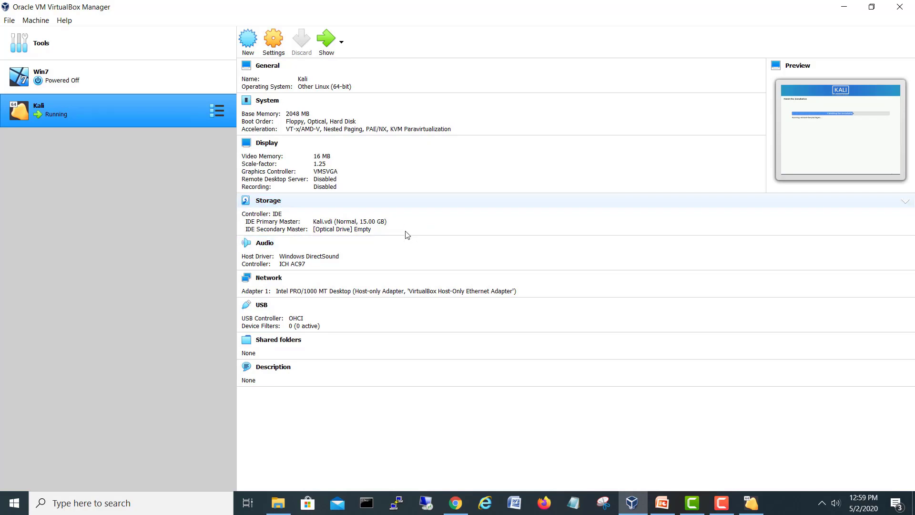
{"action": "left_click", "coordinate": [844, 7]}
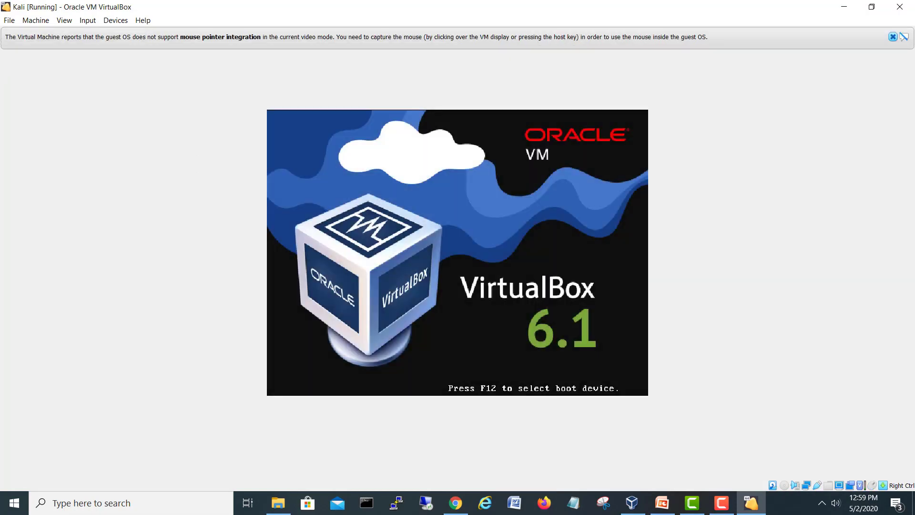
Step: Dismiss the mouse-integration notice and enter the new user's username and password
{"action": "left_click", "coordinate": [894, 38]}
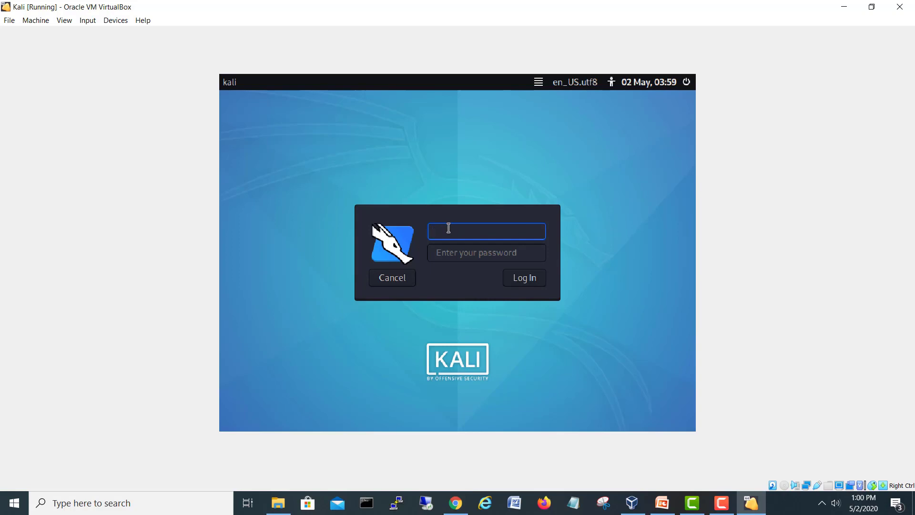
{"action": "type", "text": "shehzad"}
{"action": "key", "text": "Tab"}
{"action": "type", "text": "*******"}
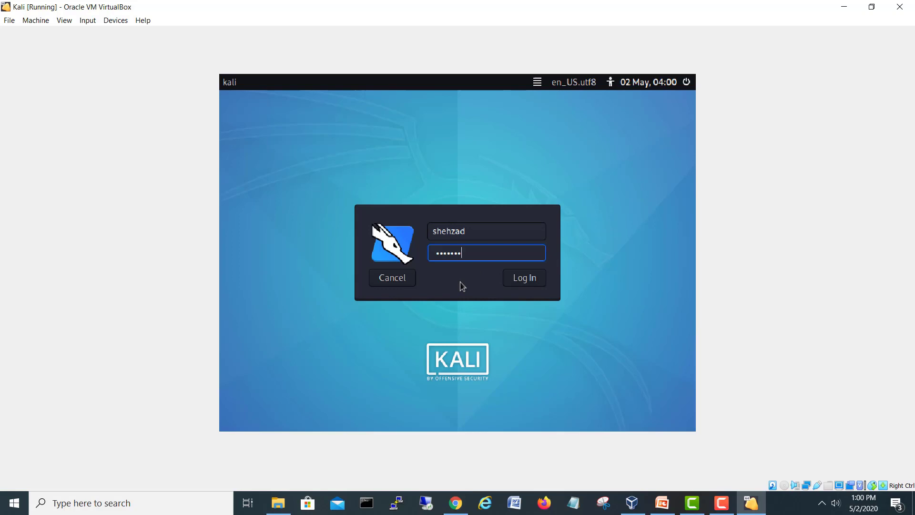
Step: Log in to Kali and set Virtual Screen 1 to Scale to 100% (unscaled output)
{"action": "left_click", "coordinate": [523, 280]}
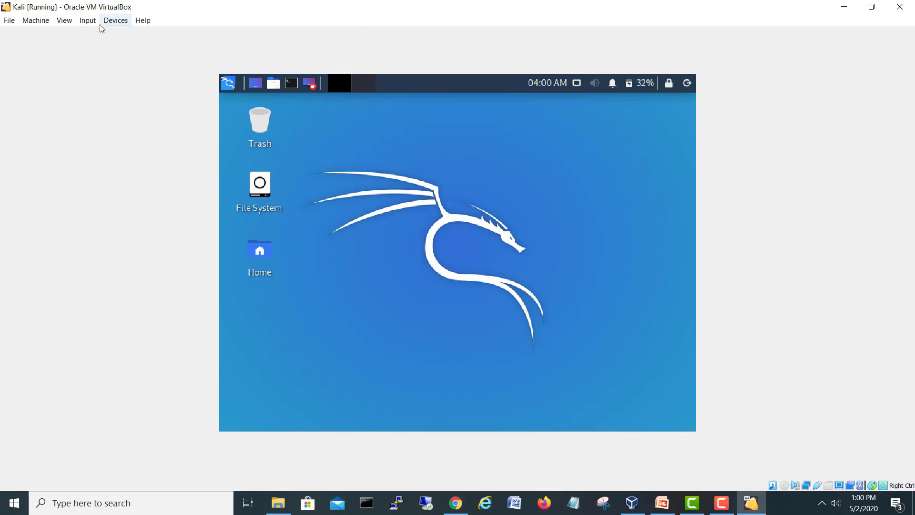
{"action": "left_click", "coordinate": [64, 22]}
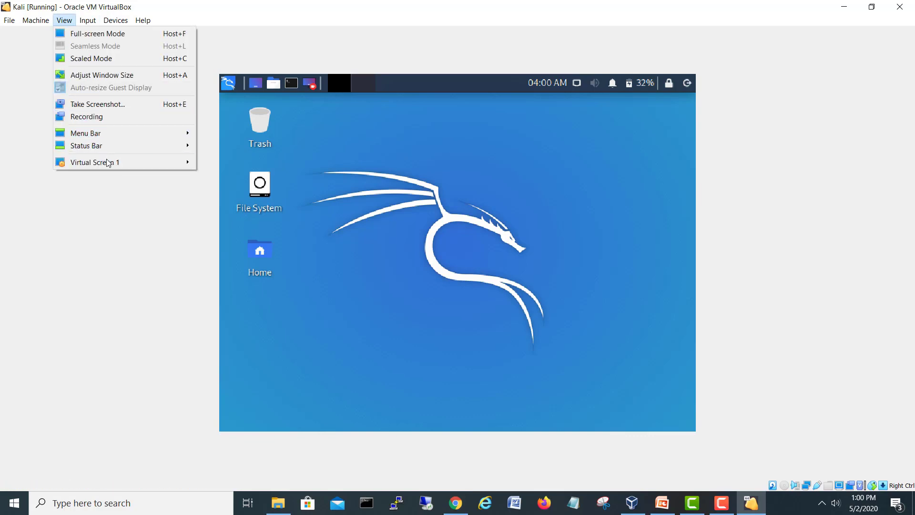
{"action": "mouse_move", "coordinate": [113, 165]}
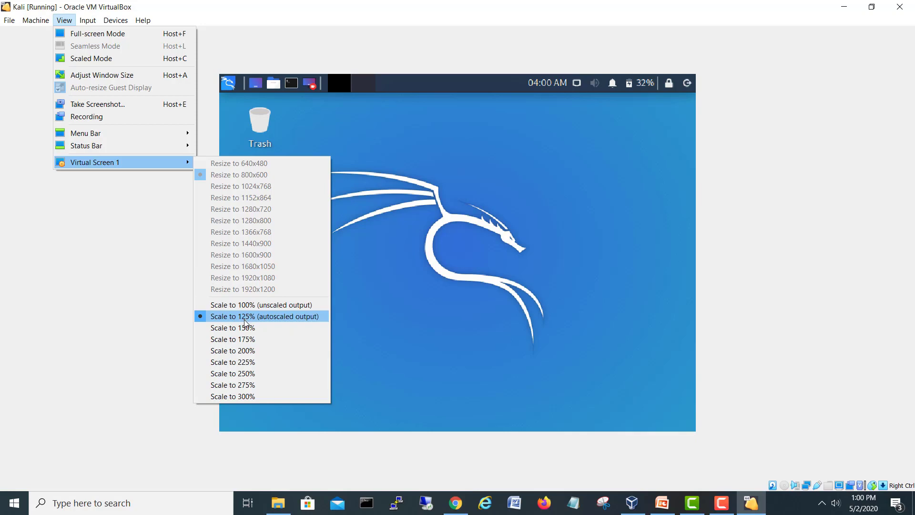
{"action": "left_click", "coordinate": [509, 292]}
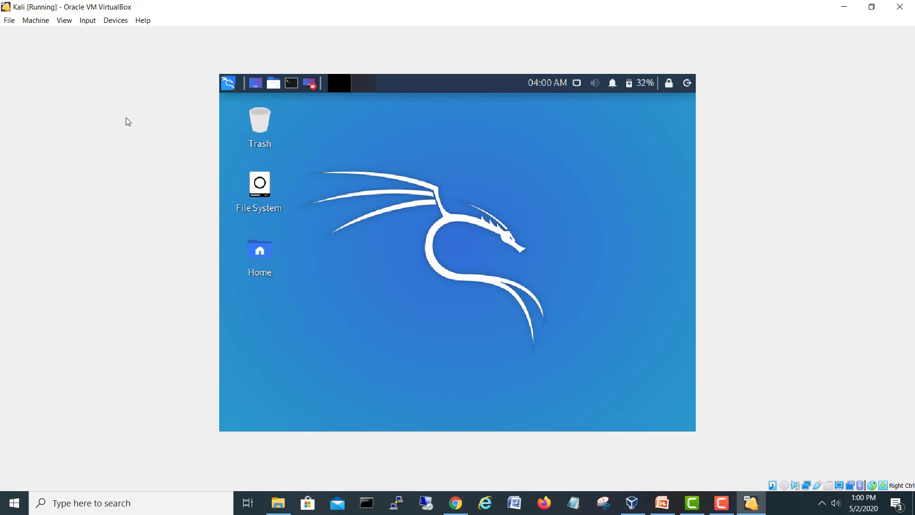
{"action": "left_click", "coordinate": [63, 21]}
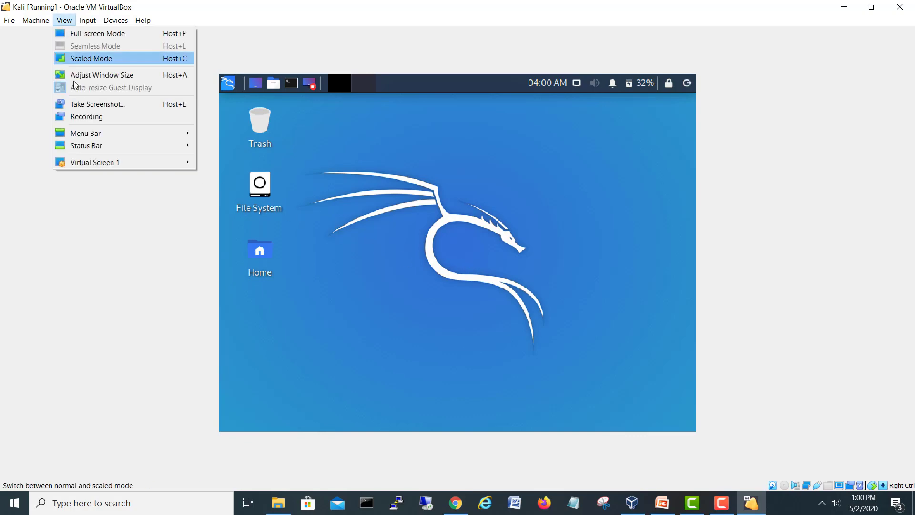
{"action": "mouse_move", "coordinate": [81, 162]}
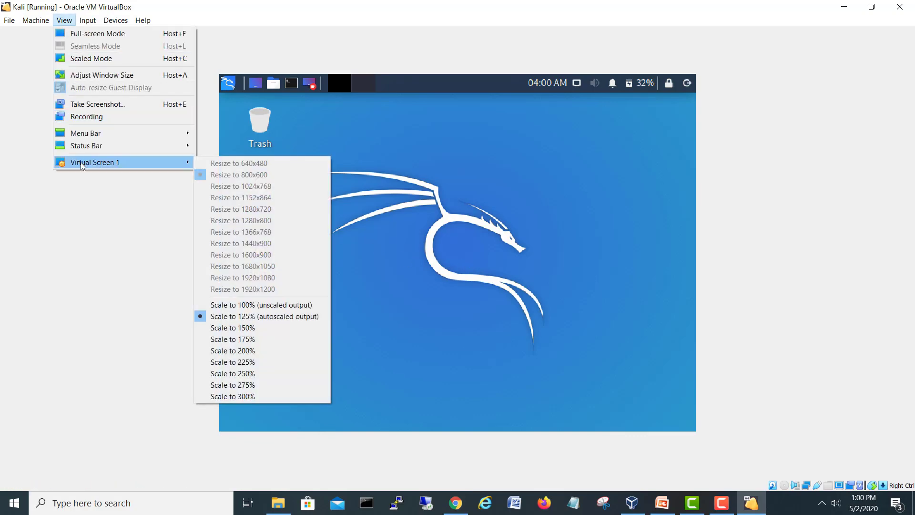
{"action": "left_click", "coordinate": [241, 308]}
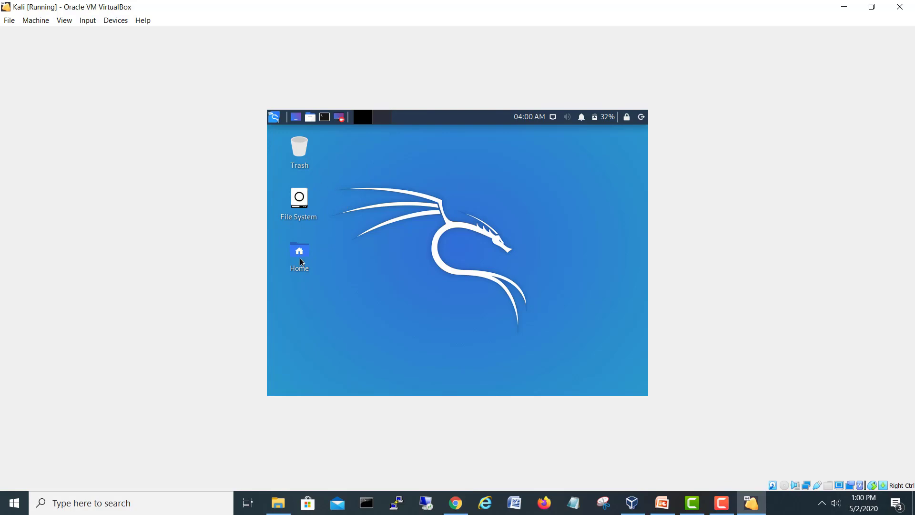
Step: Set the Kali display resolution to 1920x1200 in Settings > Display and apply it
{"action": "left_click", "coordinate": [274, 117]}
{"action": "left_click", "coordinate": [549, 231]}
{"action": "left_click", "coordinate": [274, 117]}
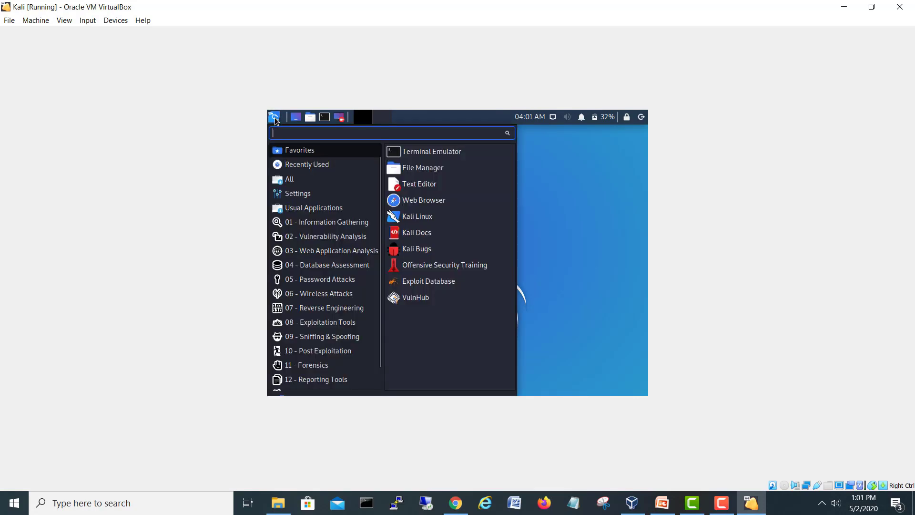
{"action": "left_click", "coordinate": [306, 194]}
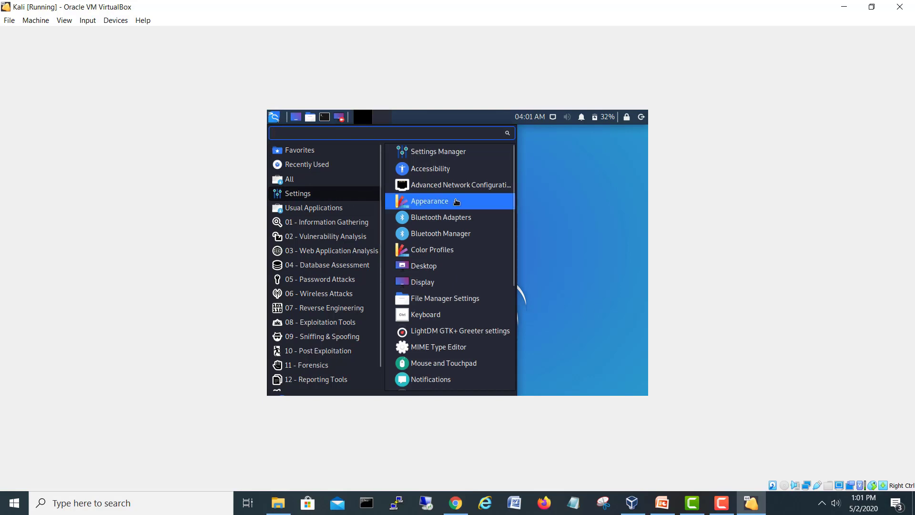
{"action": "left_click", "coordinate": [432, 284]}
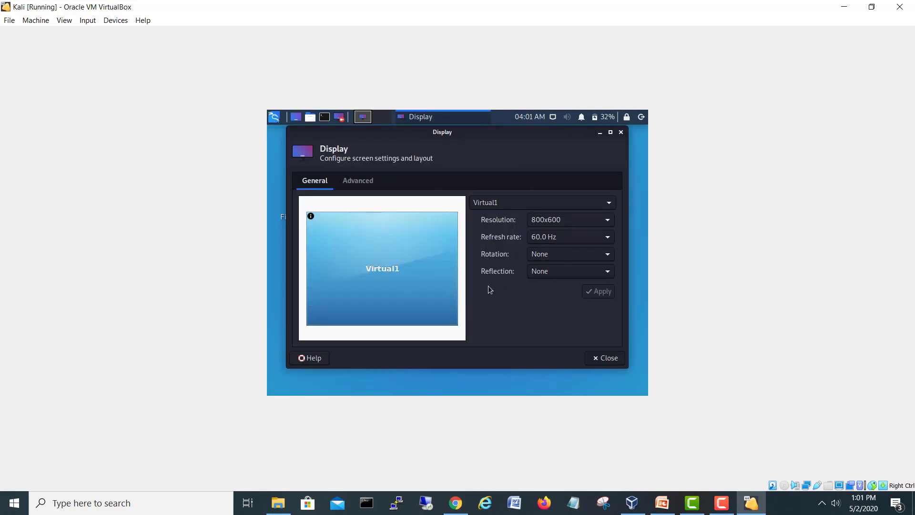
{"action": "left_click", "coordinate": [609, 222]}
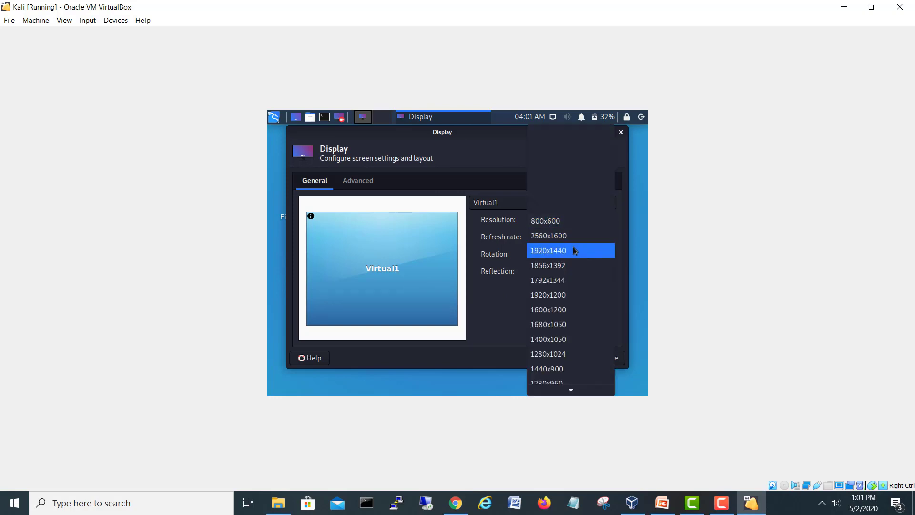
{"action": "left_click", "coordinate": [570, 299]}
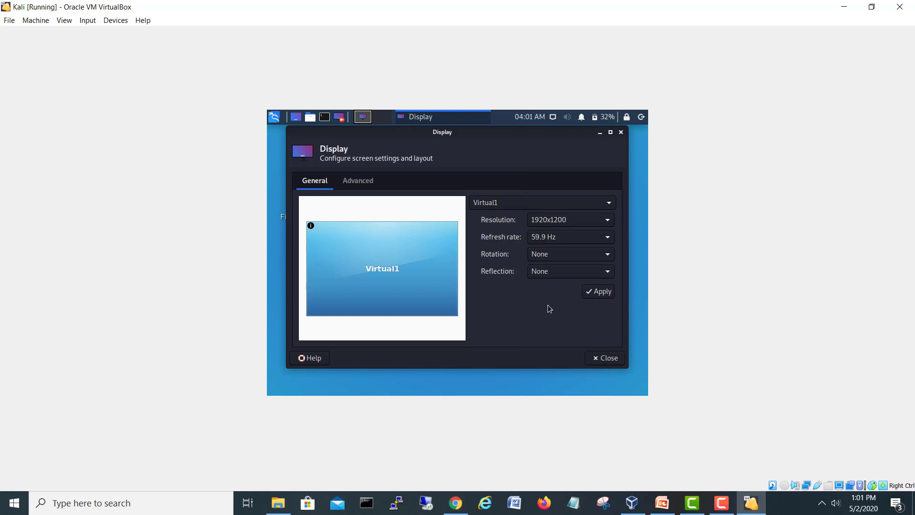
{"action": "left_click", "coordinate": [599, 292]}
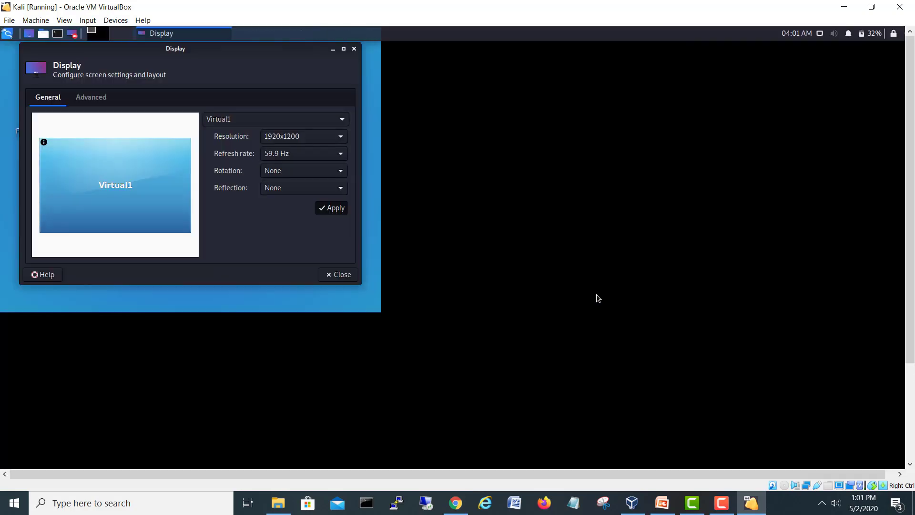
{"action": "left_click", "coordinate": [337, 274]}
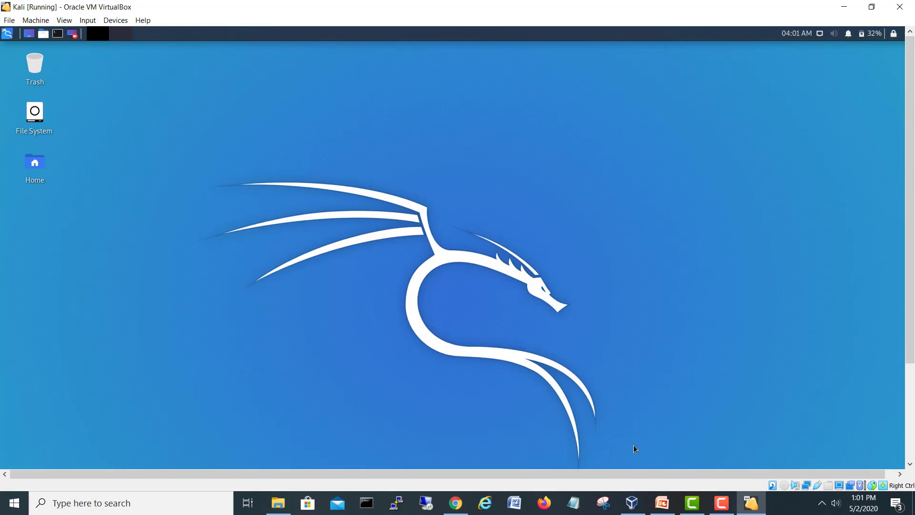
{"action": "left_click_drag", "start_coordinate": [731, 471], "coordinate": [739, 469]}
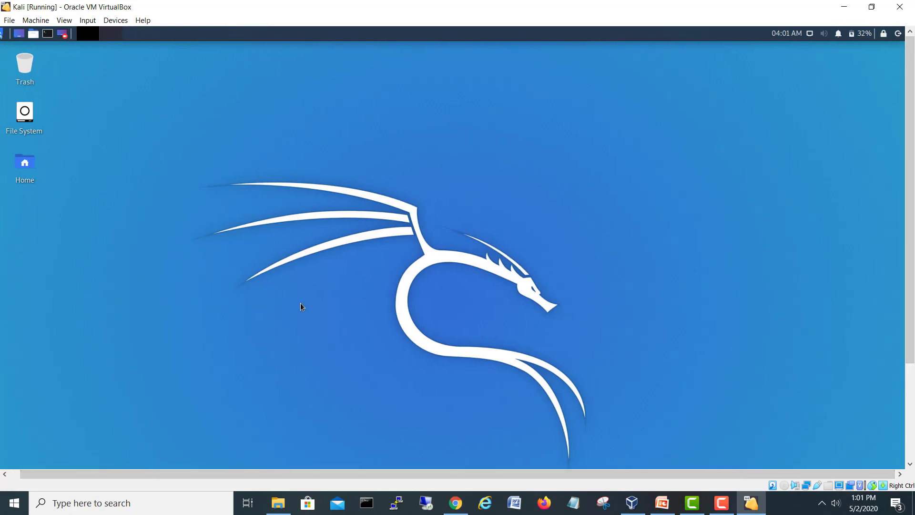
{"action": "left_click_drag", "start_coordinate": [268, 475], "coordinate": [242, 478]}
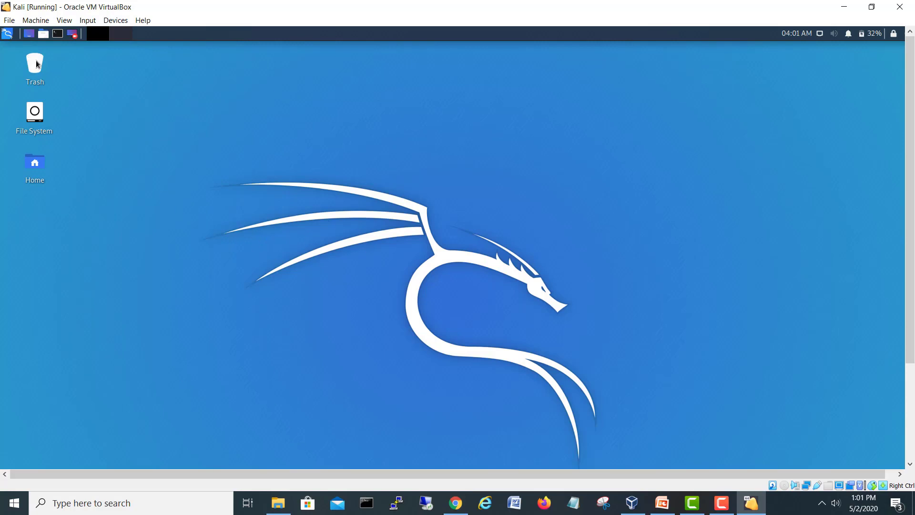
{"action": "left_click", "coordinate": [6, 34]}
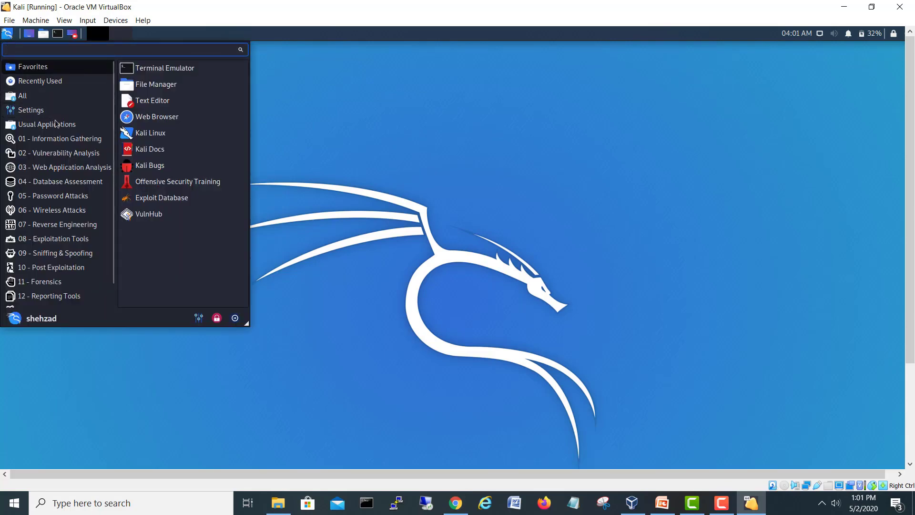
{"action": "left_click", "coordinate": [60, 139]}
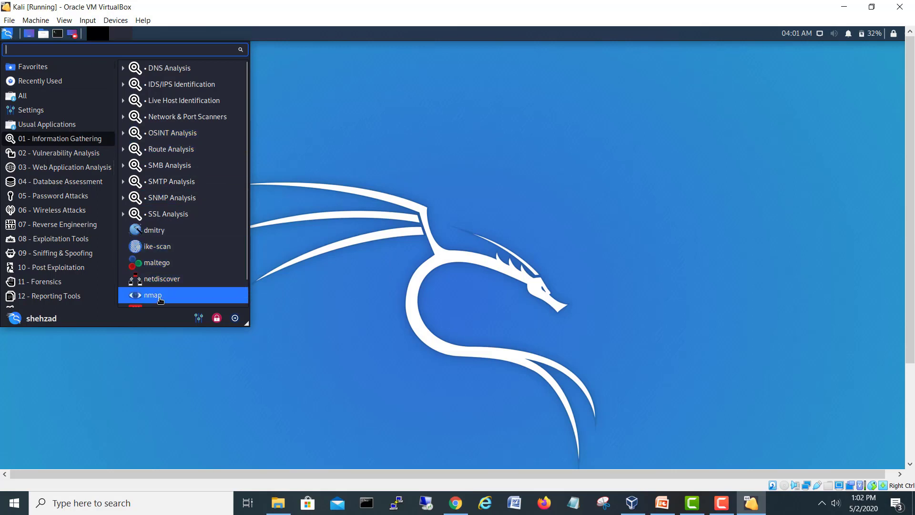
{"action": "left_click", "coordinate": [415, 170]}
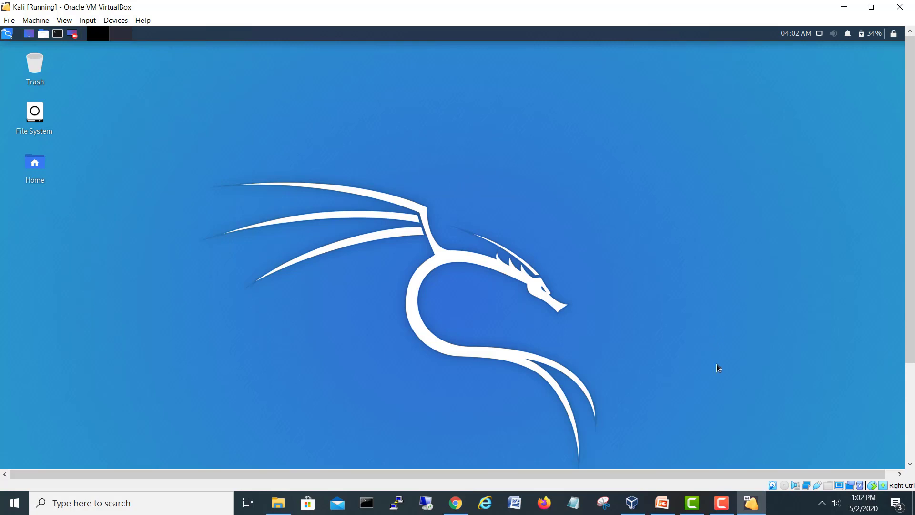
{"action": "left_click", "coordinate": [722, 503]}
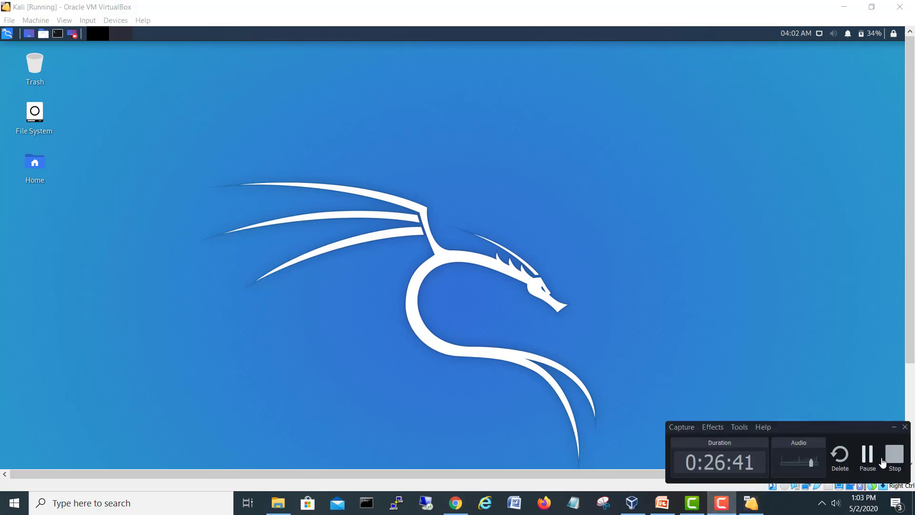